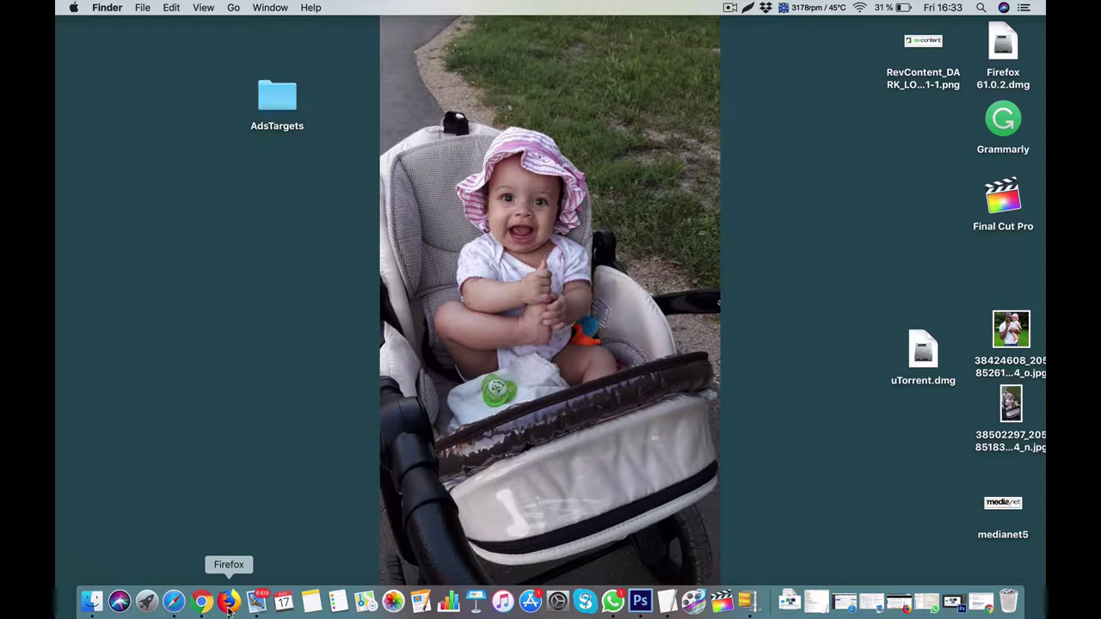
# Load adstargets.com in a new full-screen Firefox tab showing the Advertiser and Publisher cards.
pyautogui.click(229, 602)
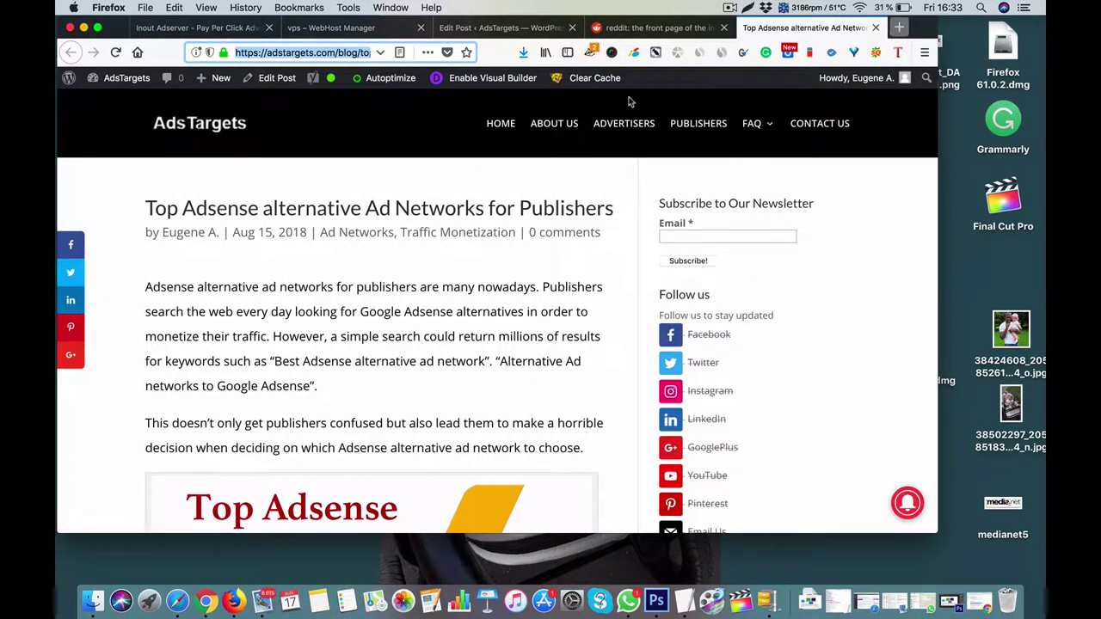
pyautogui.press('super+t')
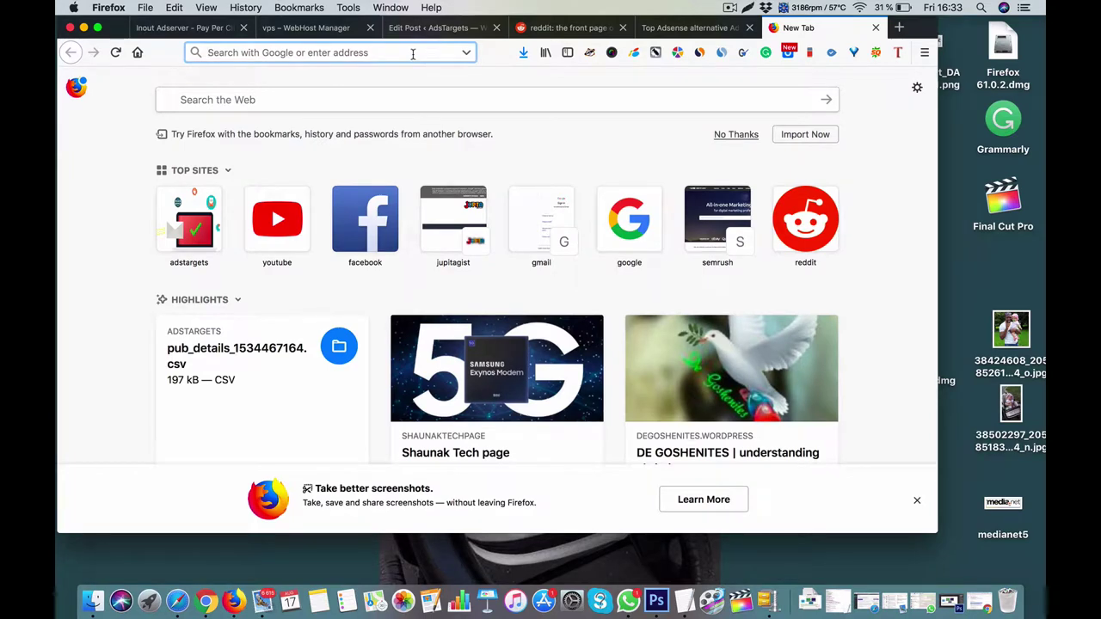
pyautogui.click(97, 28)
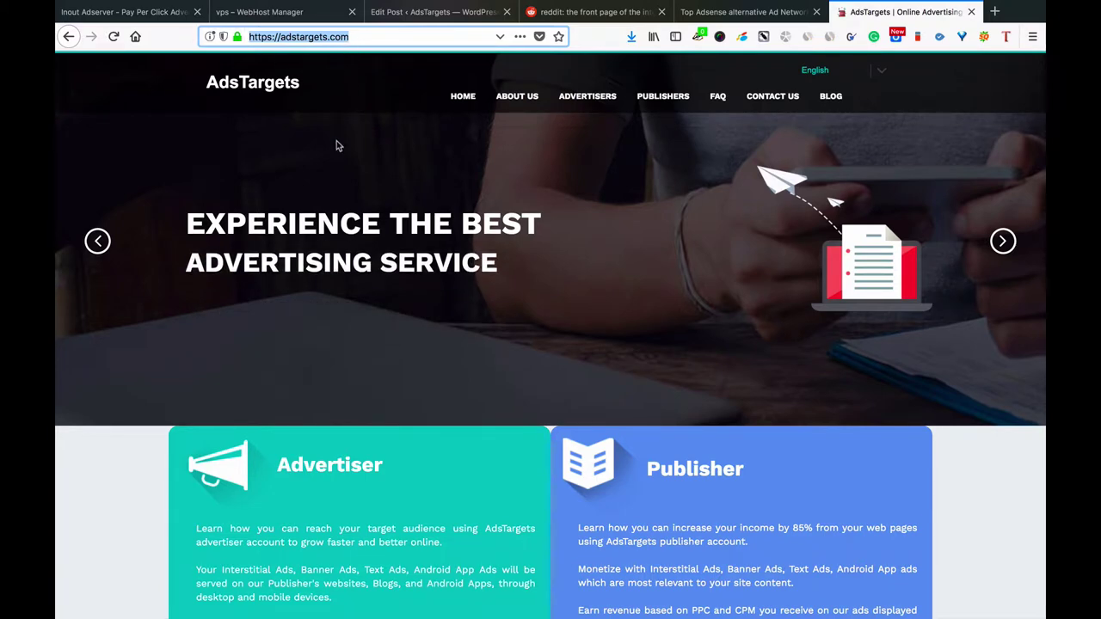
pyautogui.scroll(-5, 336, 141)
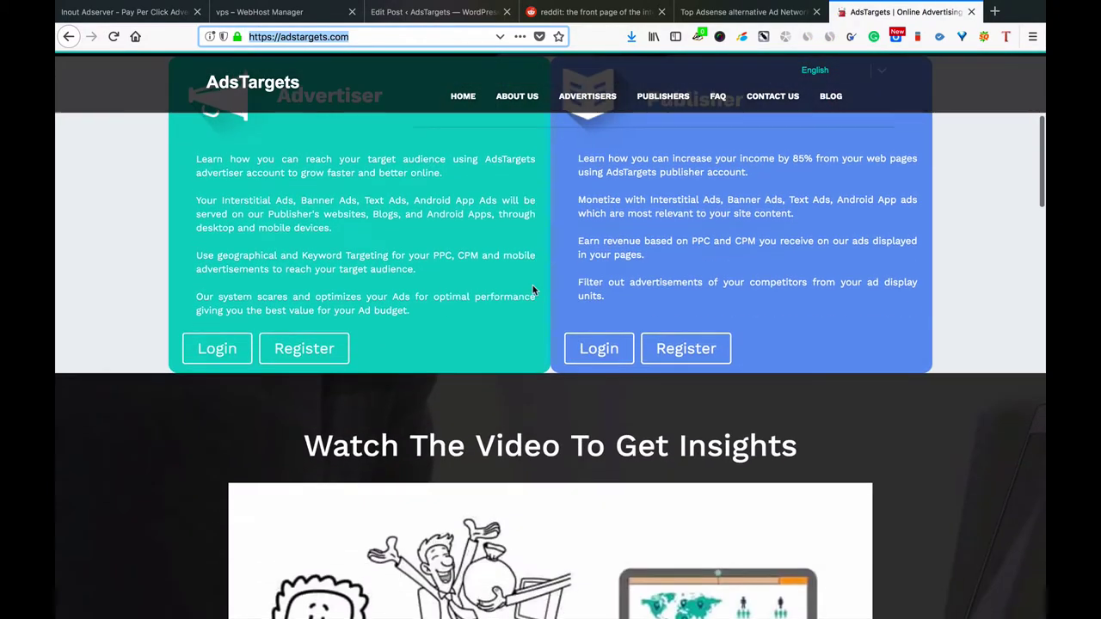
pyautogui.scroll(2, 533, 291)
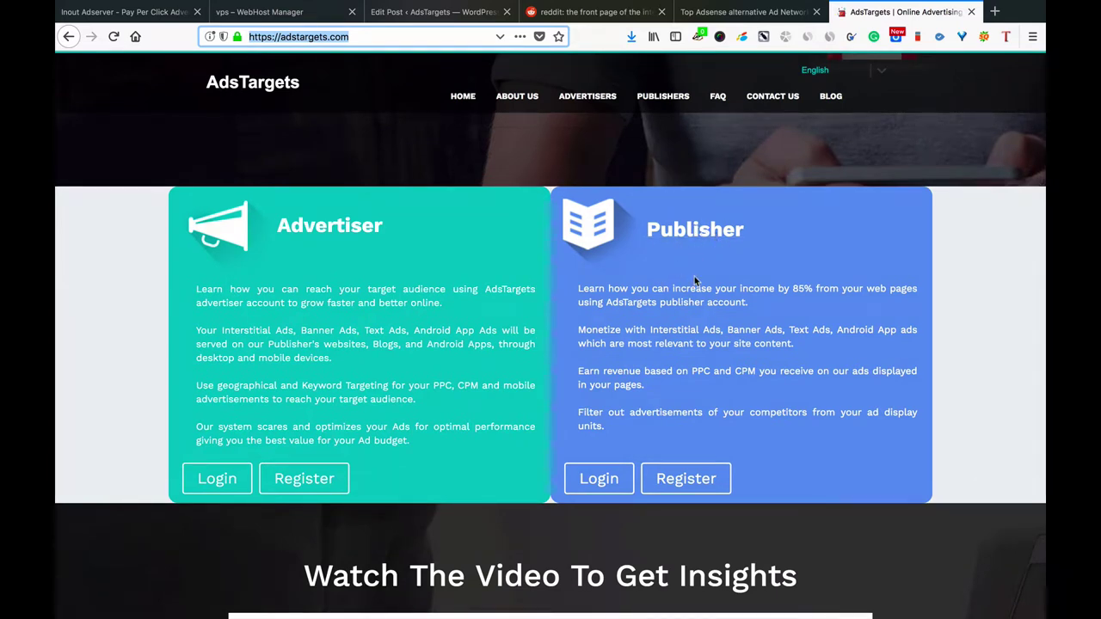
# Open the New Publisher Registration form from the Publisher card.
pyautogui.click(681, 480)
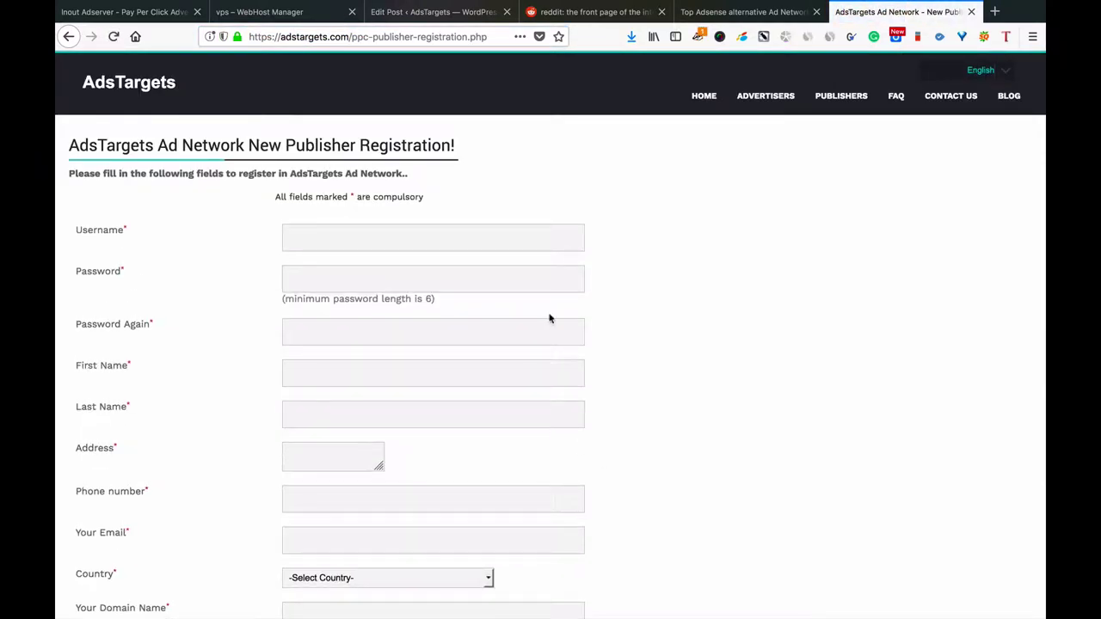
pyautogui.scroll(-2, 550, 319)
pyautogui.scroll(2, 550, 319)
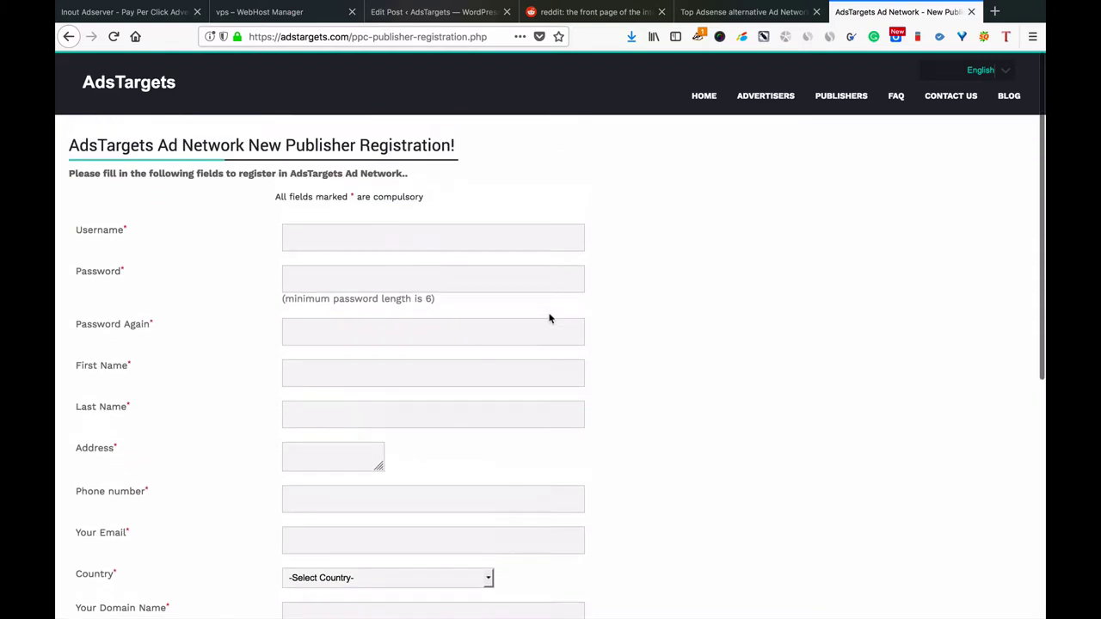
# Enter the username, the account password twice, and the publisher's name.
pyautogui.click(377, 233)
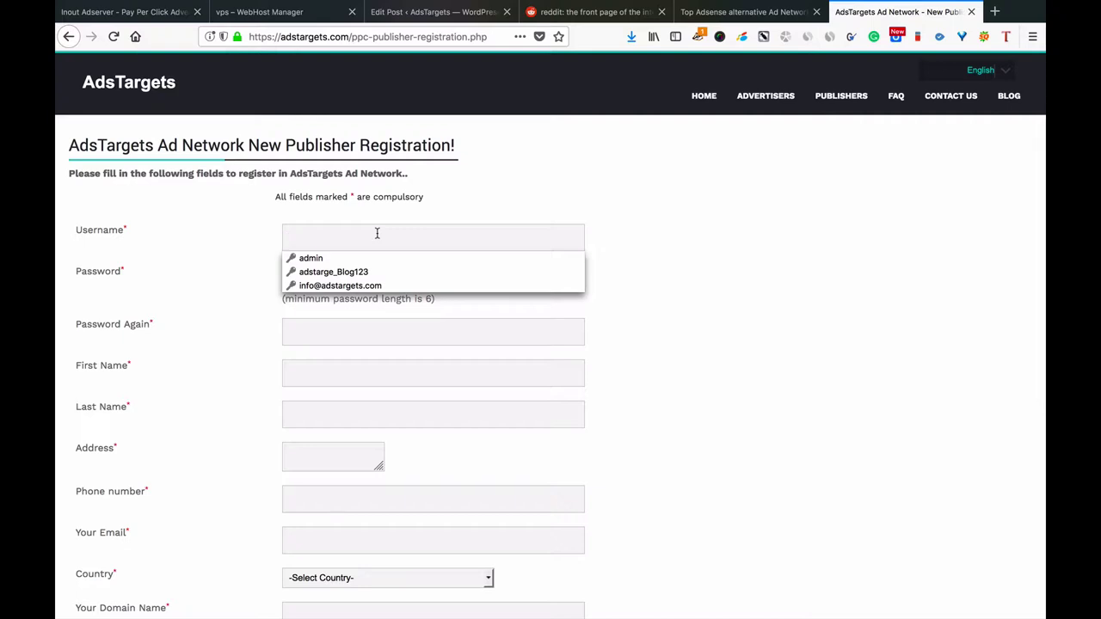
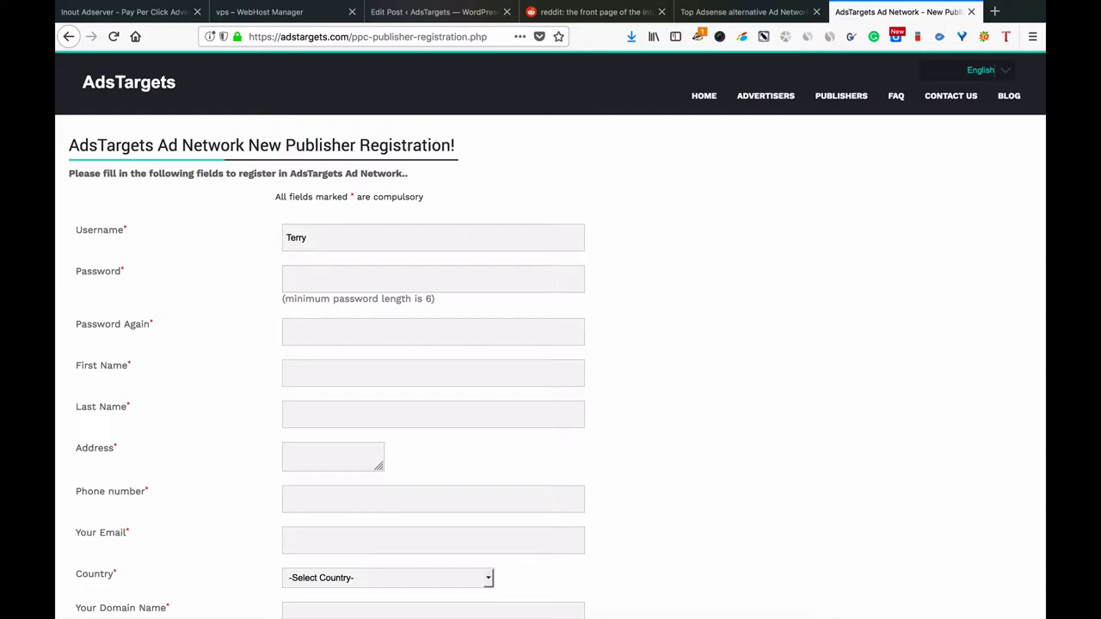
pyautogui.press('Tab')
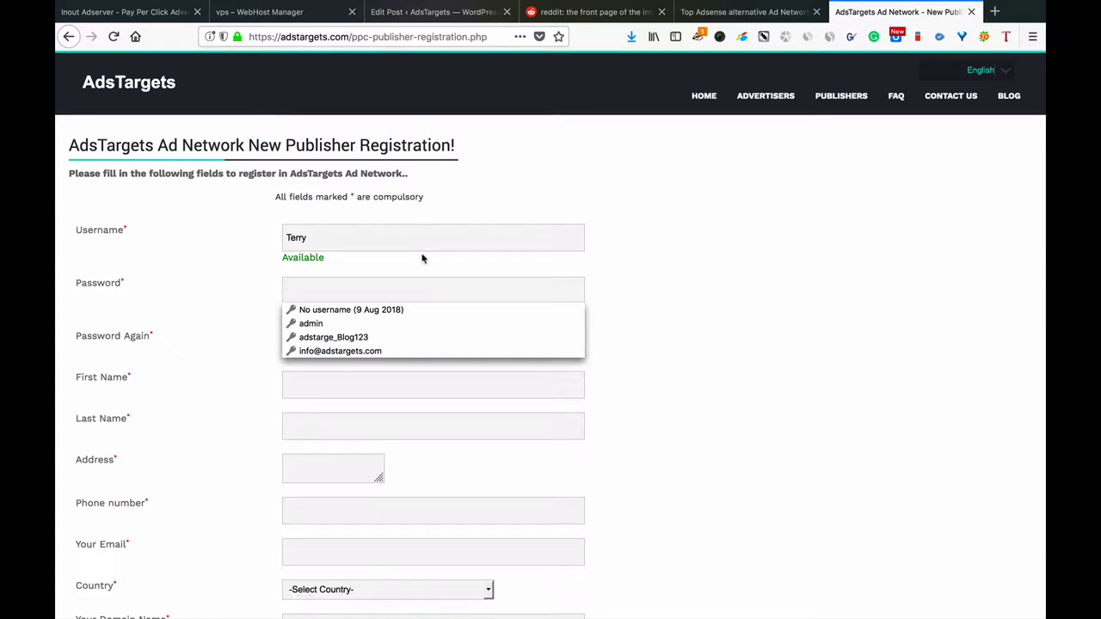
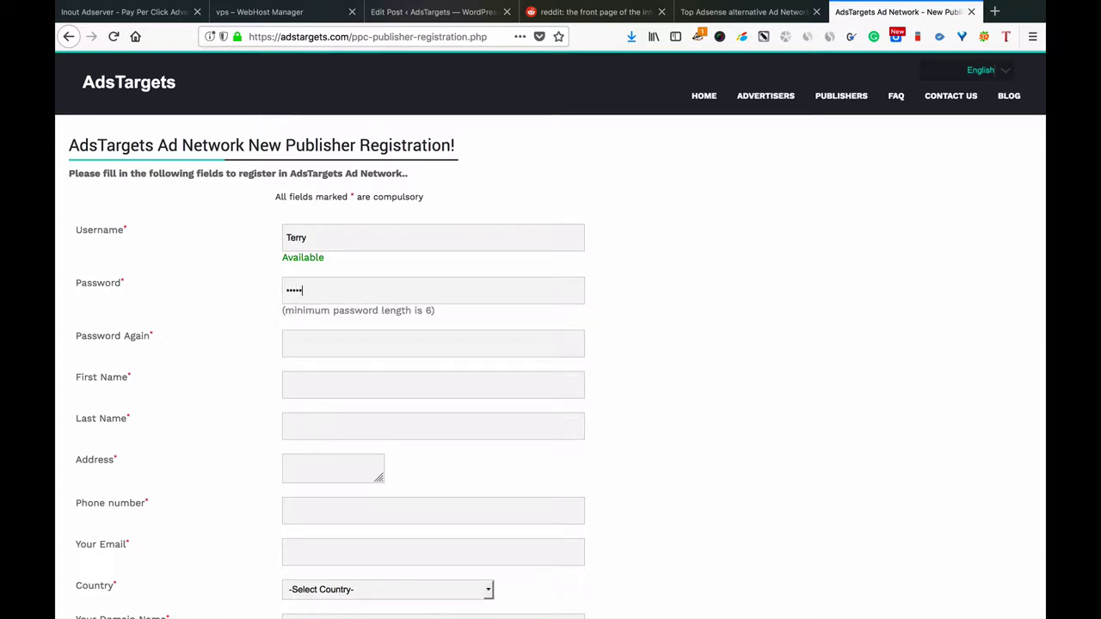
pyautogui.press('Tab')
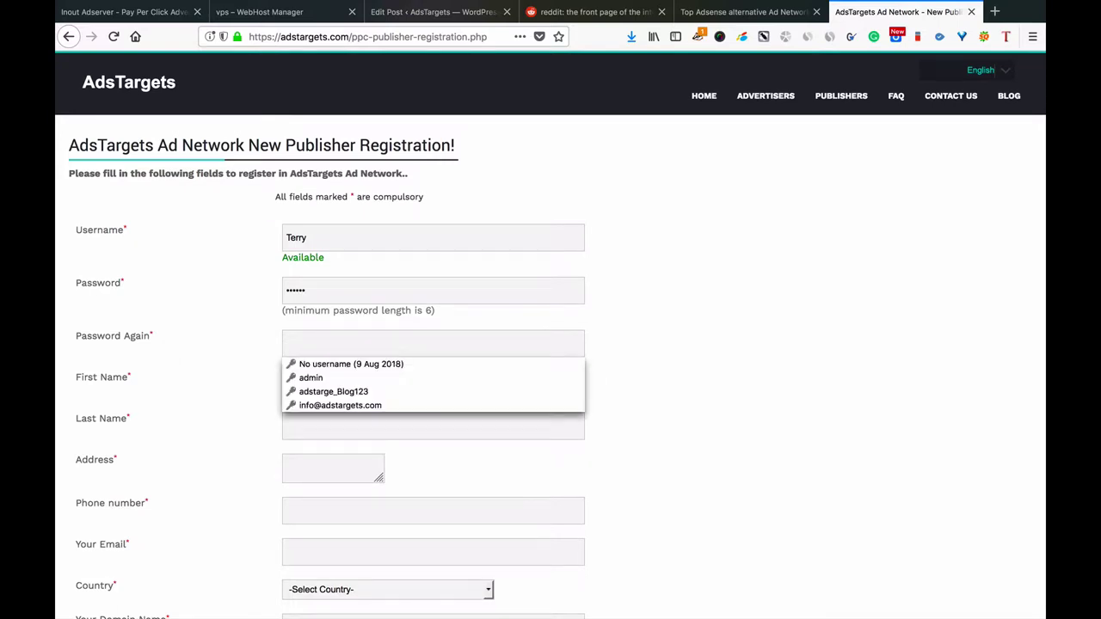
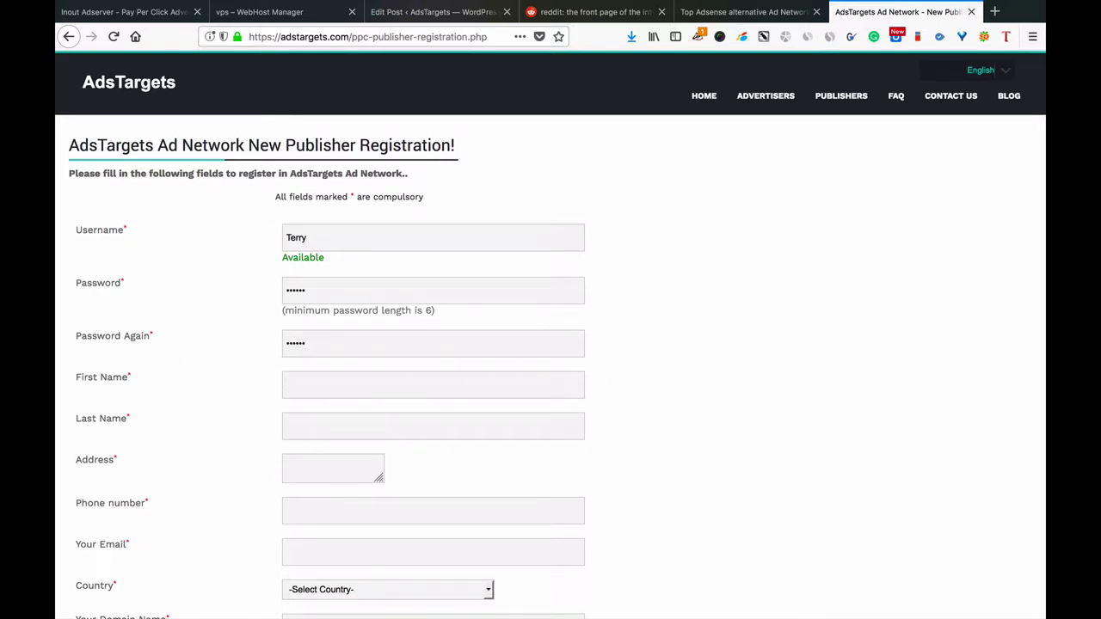
pyautogui.press('Tab')
# Widen the Address box and enter the publisher's postal address.
pyautogui.moveTo(378, 478); pyautogui.dragTo(626, 483)
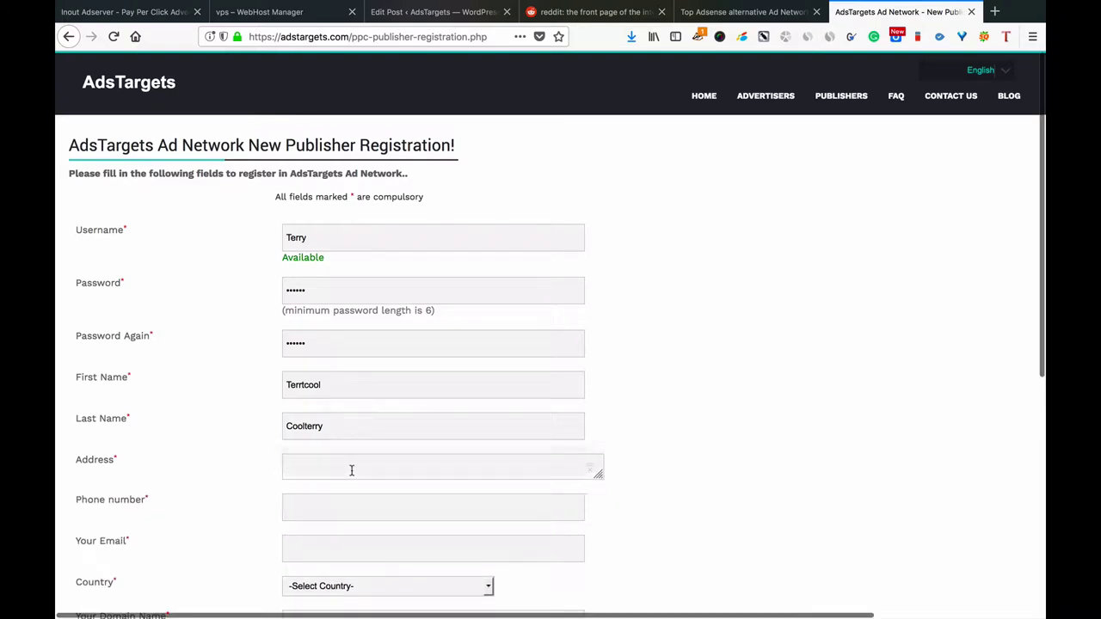
pyautogui.write('H')
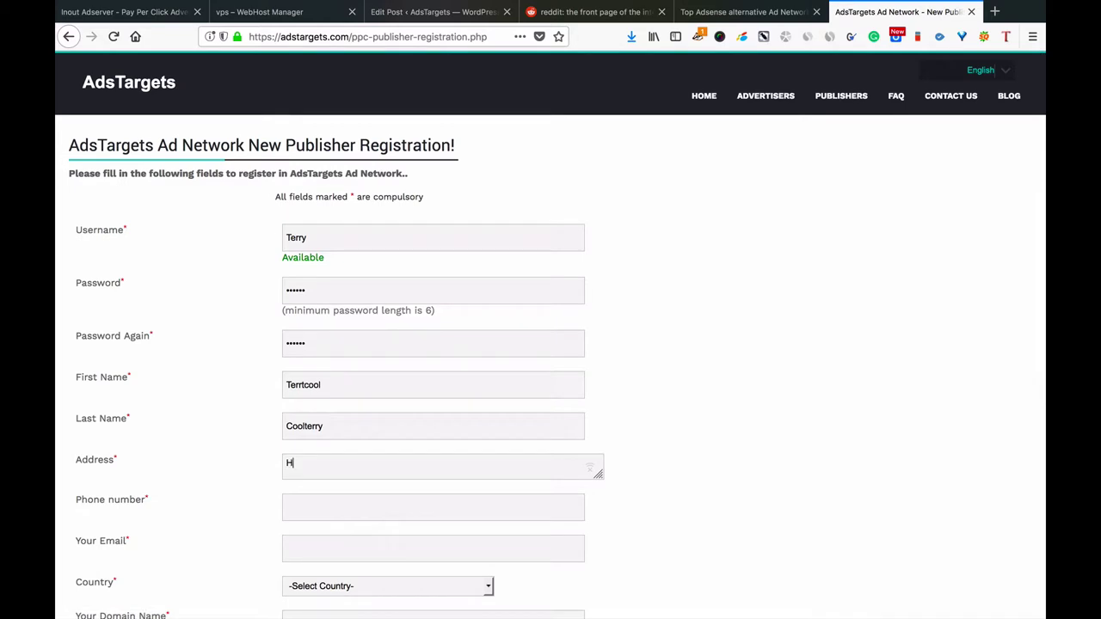
pyautogui.press('BackSpace')
pyautogui.write('Just here t o test at 12, Kaunas')
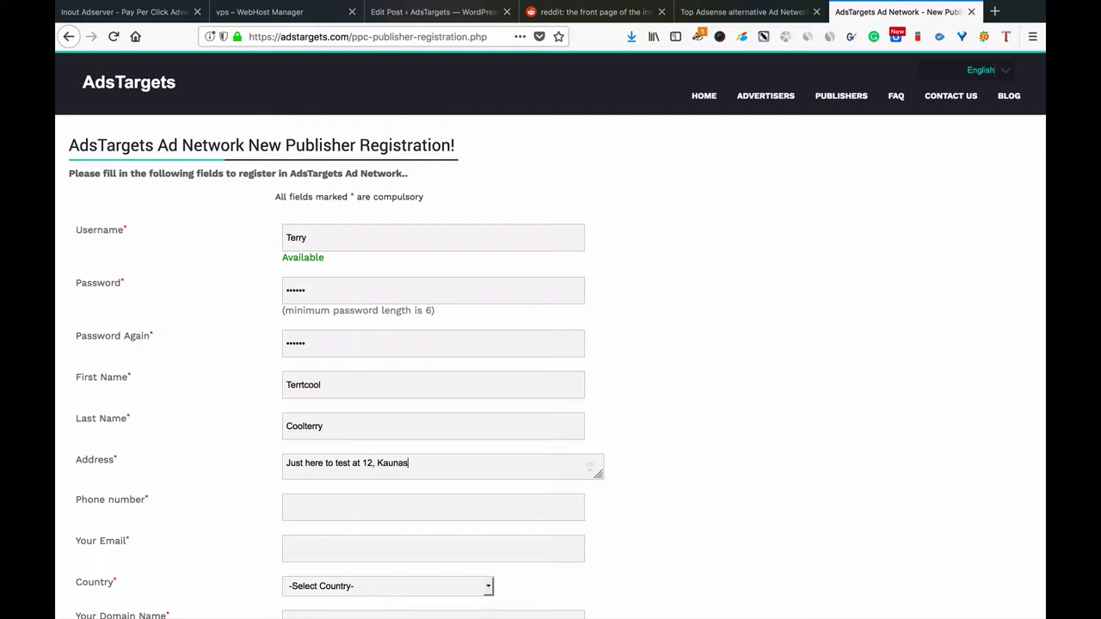
pyautogui.write(', Lithuania')
# Fill in the contact's phone number and e-mail address.
pyautogui.click(358, 506)
pyautogui.scroll(-4, 551, 362)
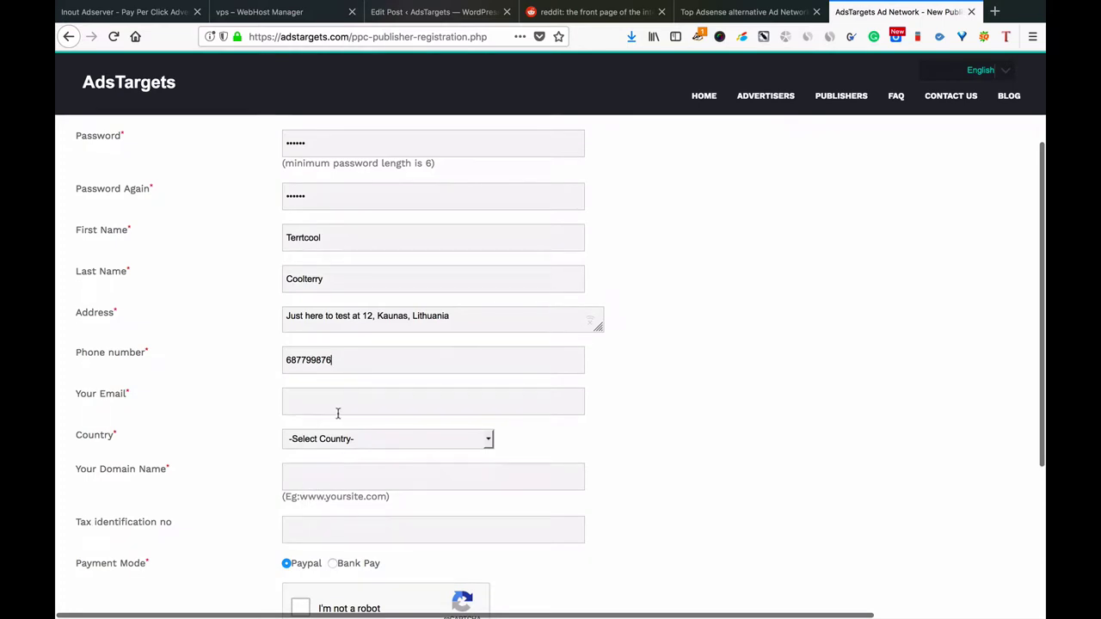
pyautogui.click(354, 399)
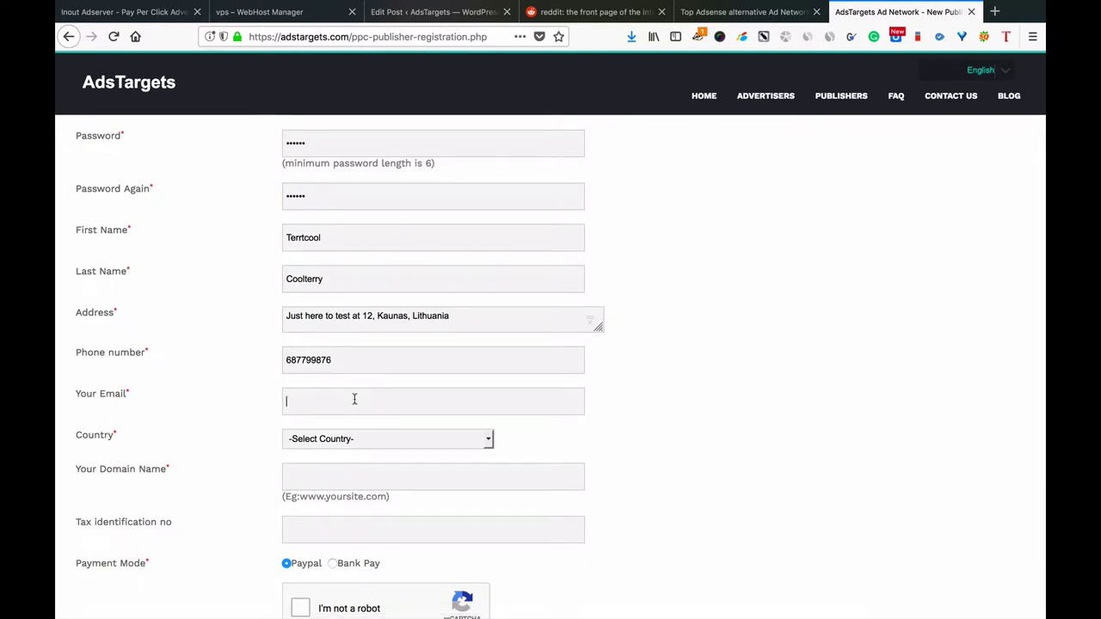
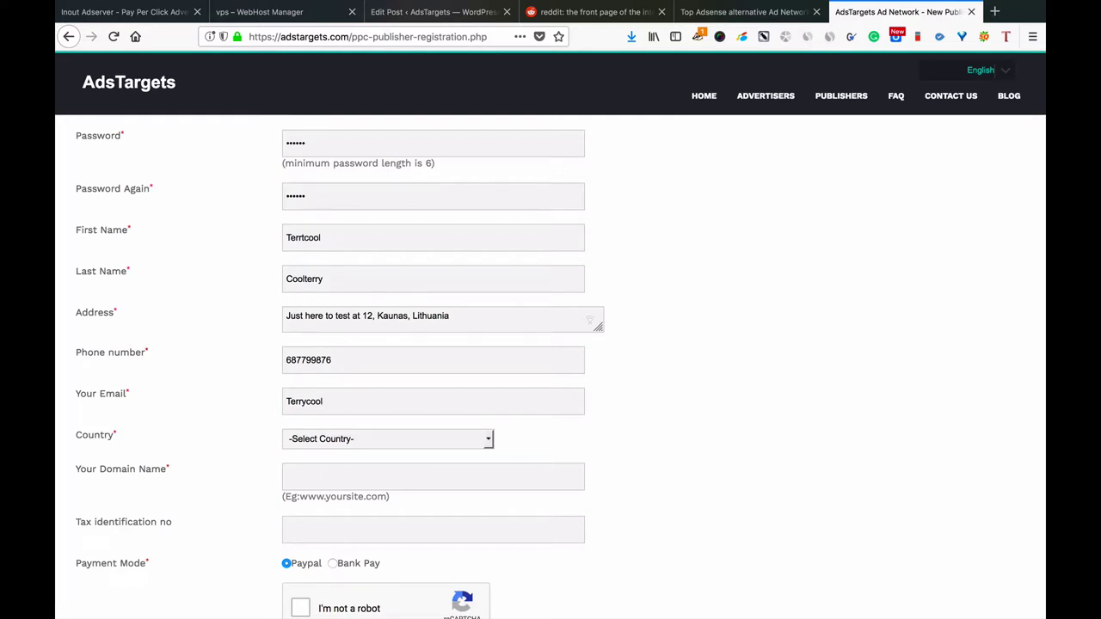
# Try Israel and then Oman in the Country dropdown.
pyautogui.scroll(-3, 356, 391)
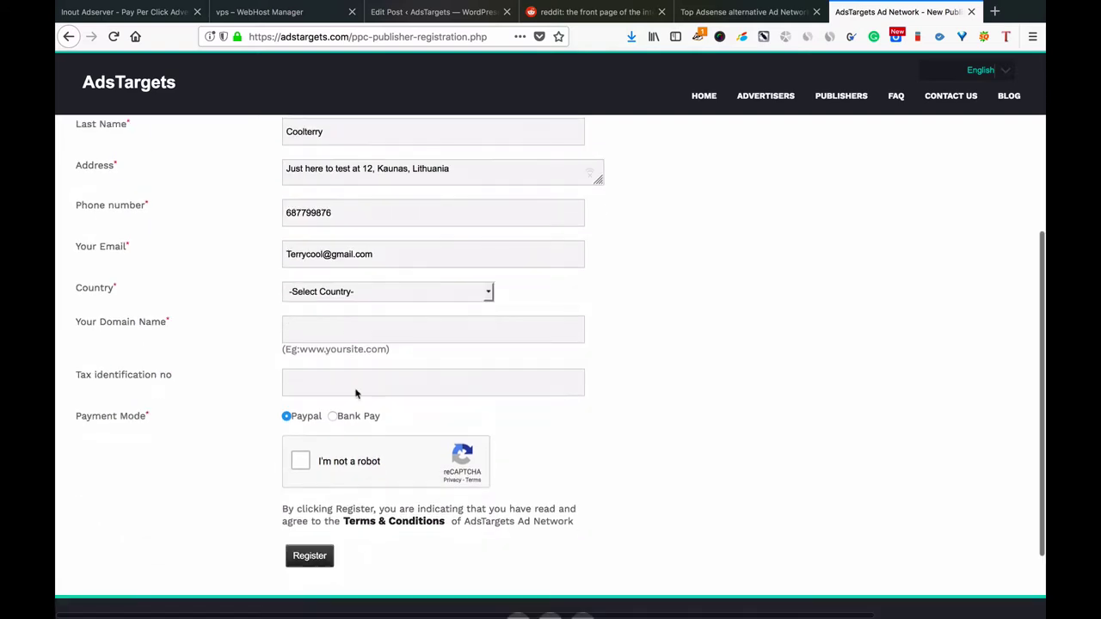
pyautogui.click(381, 298)
pyautogui.scroll(-15, 356, 347)
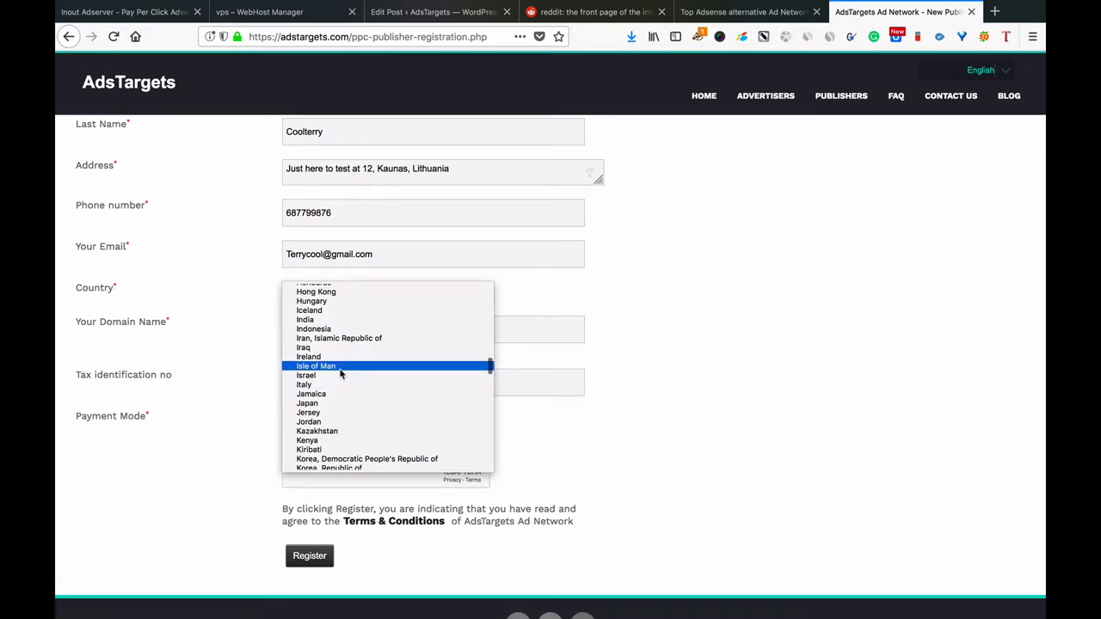
pyautogui.click(338, 376)
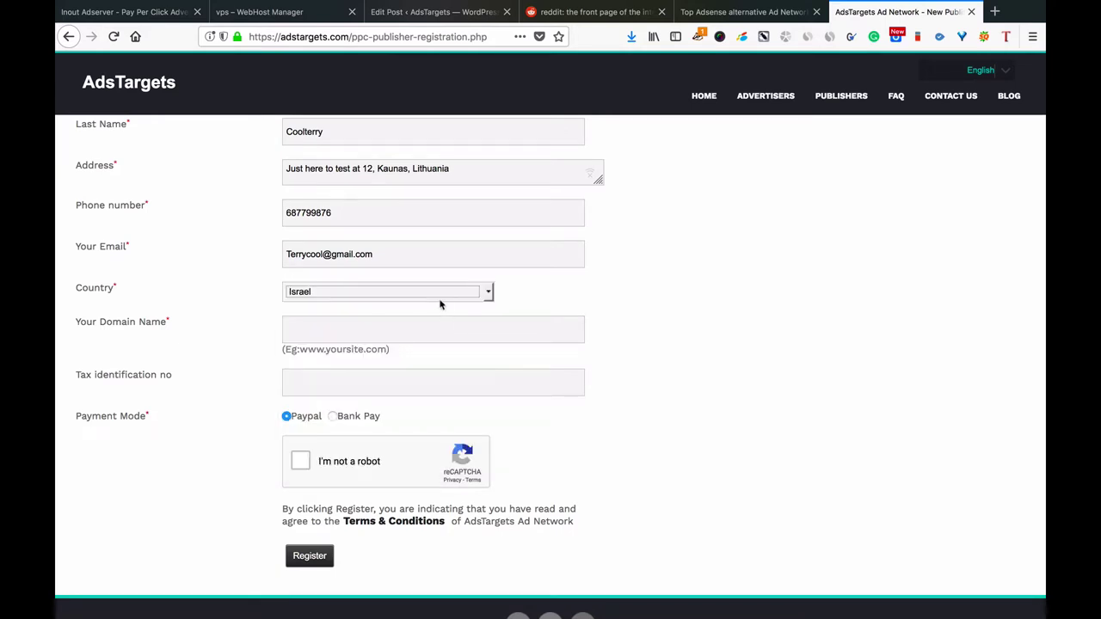
pyautogui.scroll(-1, 440, 305)
pyautogui.click(454, 278)
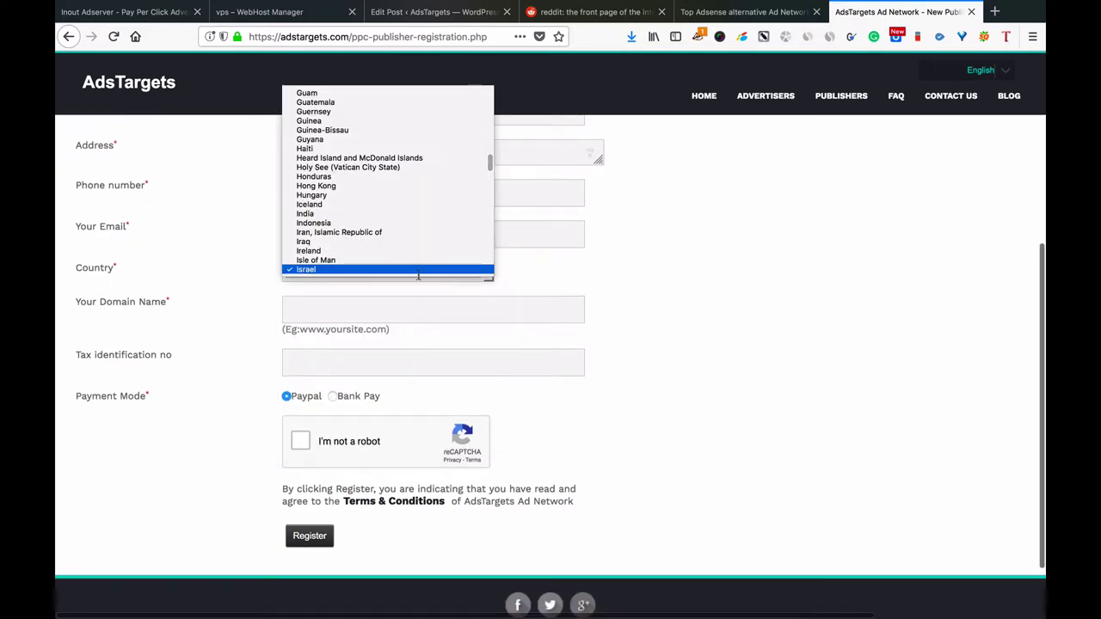
pyautogui.scroll(-5, 416, 233)
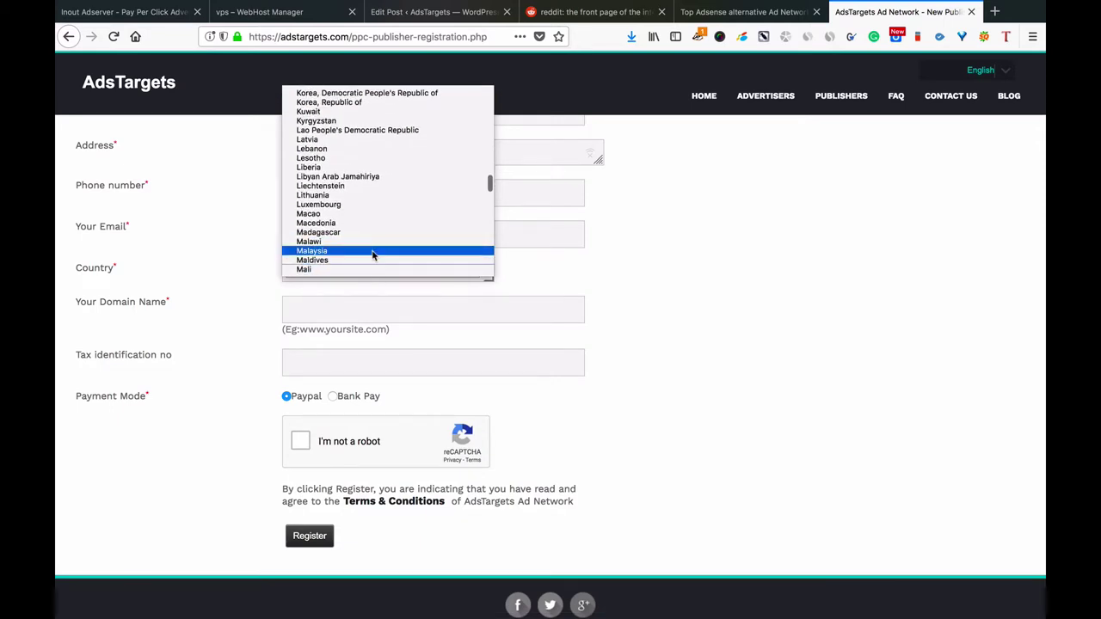
pyautogui.scroll(-2, 372, 256)
pyautogui.scroll(-5, 373, 255)
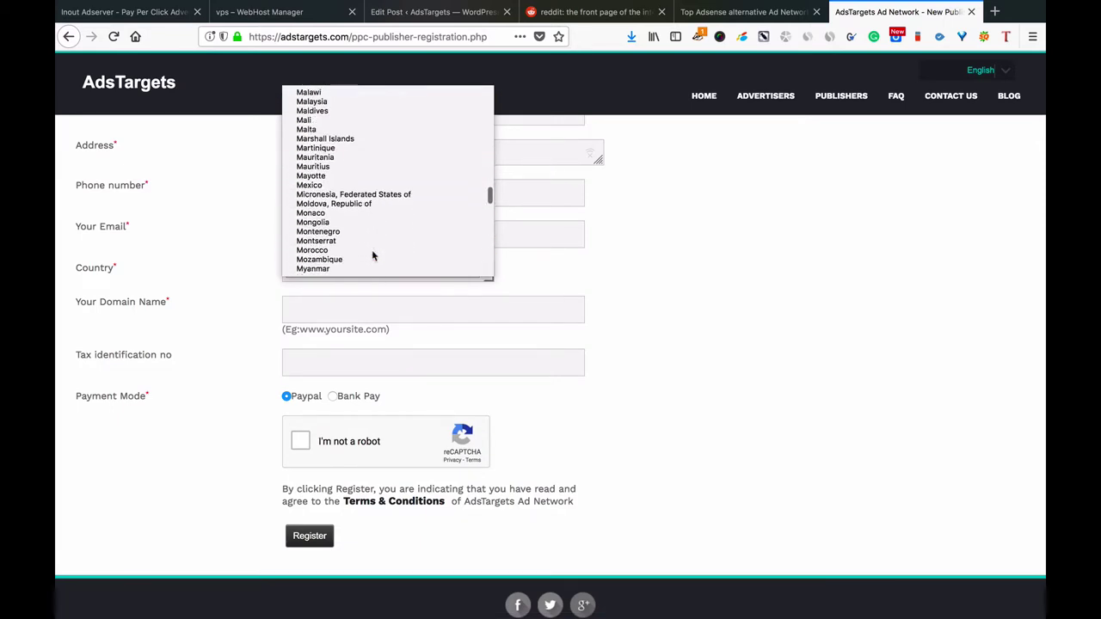
pyautogui.scroll(-6, 373, 255)
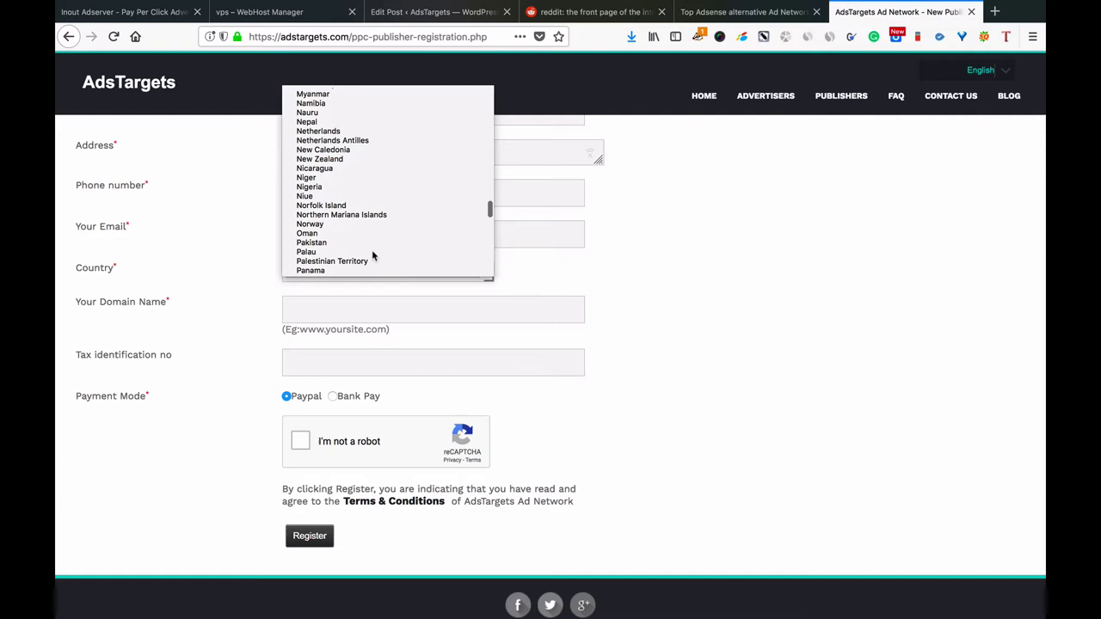
pyautogui.click(361, 215)
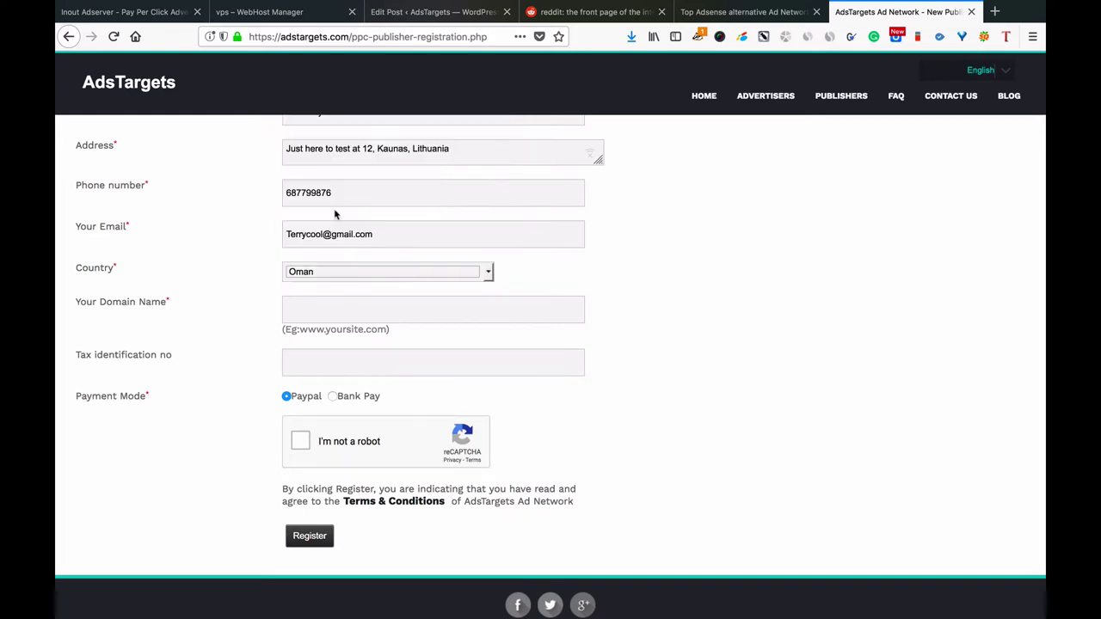
# Settle on Poland as the country.
pyautogui.click(368, 265)
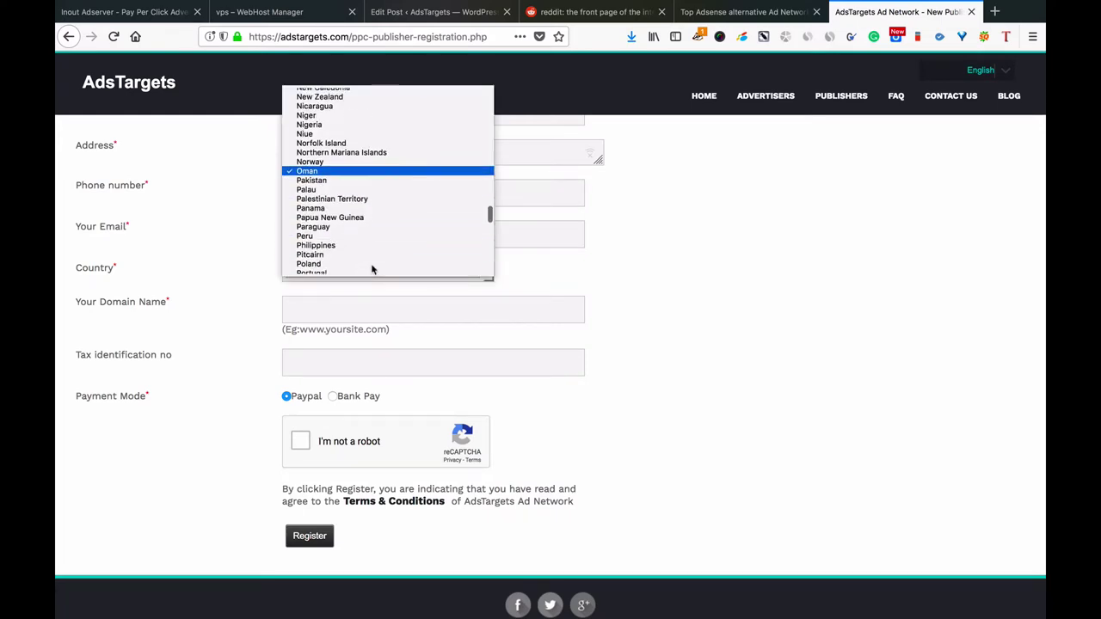
pyautogui.scroll(-2, 370, 263)
pyautogui.click(339, 251)
pyautogui.scroll(-1, 337, 250)
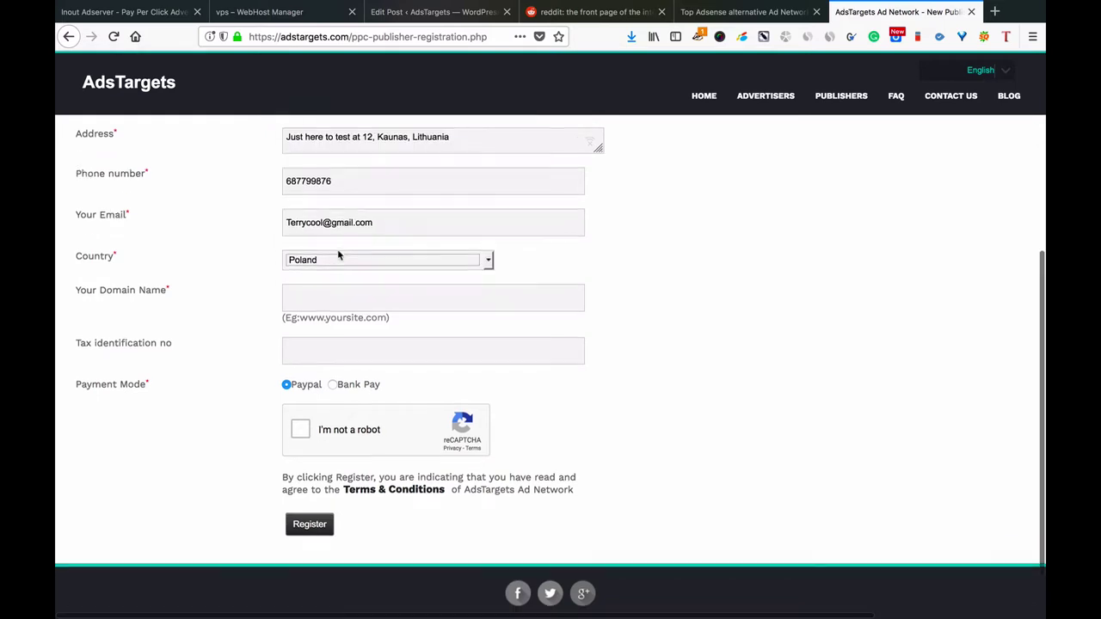
pyautogui.click(337, 274)
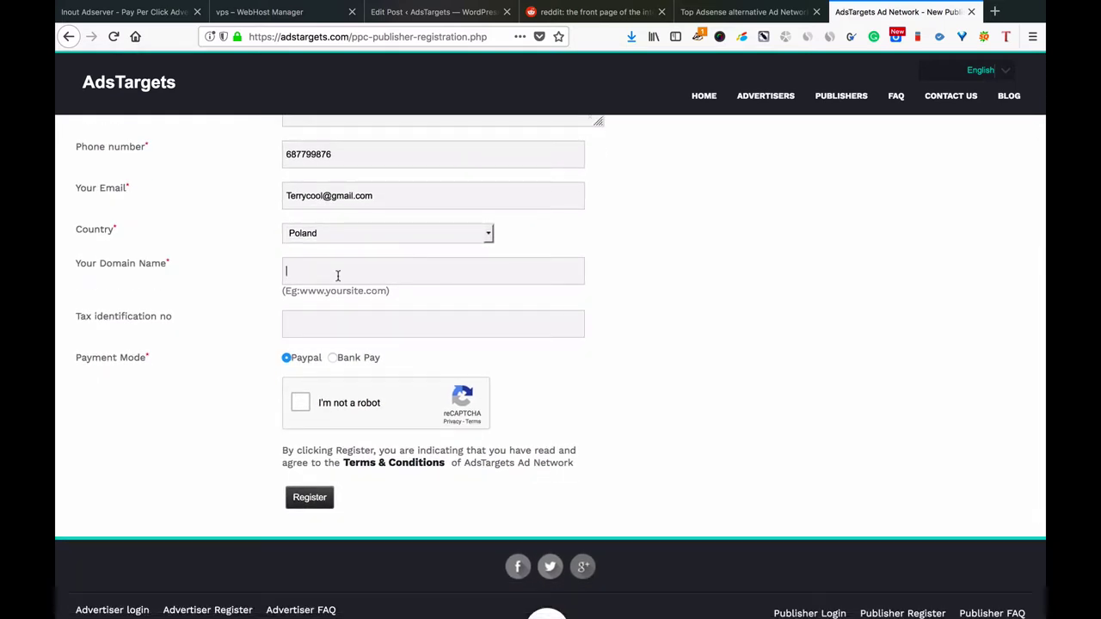
pyautogui.write('www')
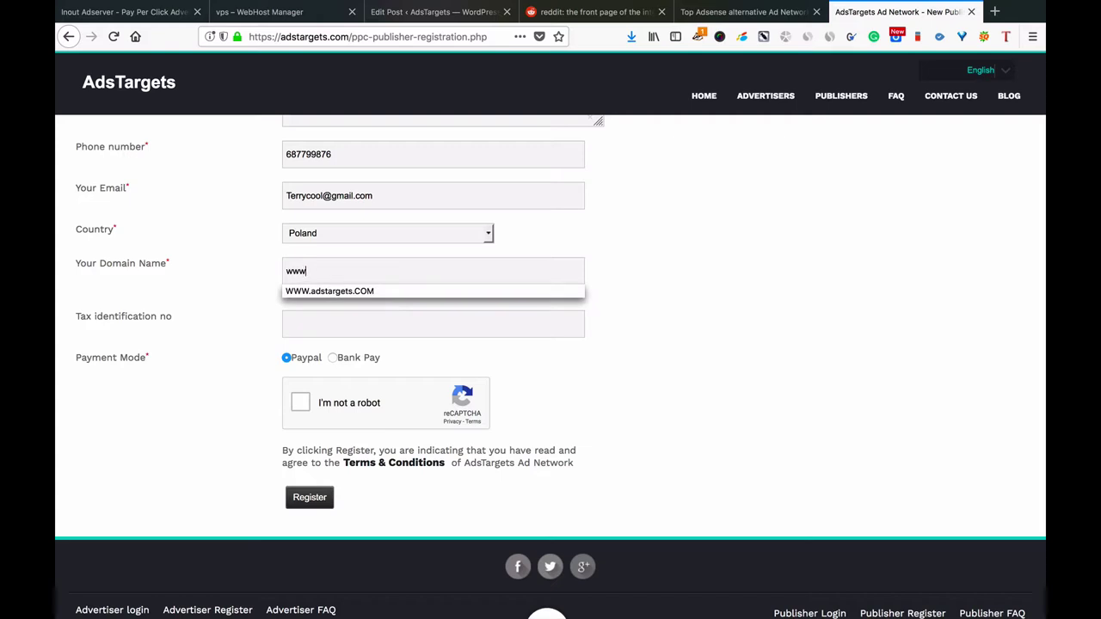
pyautogui.write('.adstargets.com')
pyautogui.click(250, 296)
pyautogui.click(318, 329)
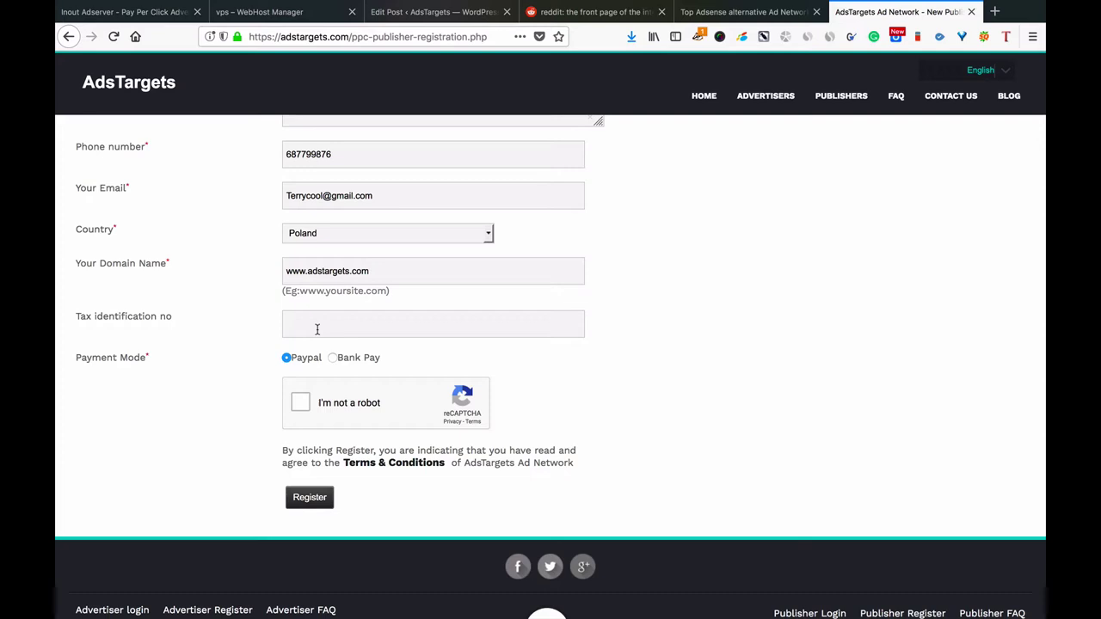
# Tick the reCAPTCHA and submit, declining the save-login prompt and acknowledging the username-space error.
pyautogui.click(301, 402)
pyautogui.scroll(-1, 305, 408)
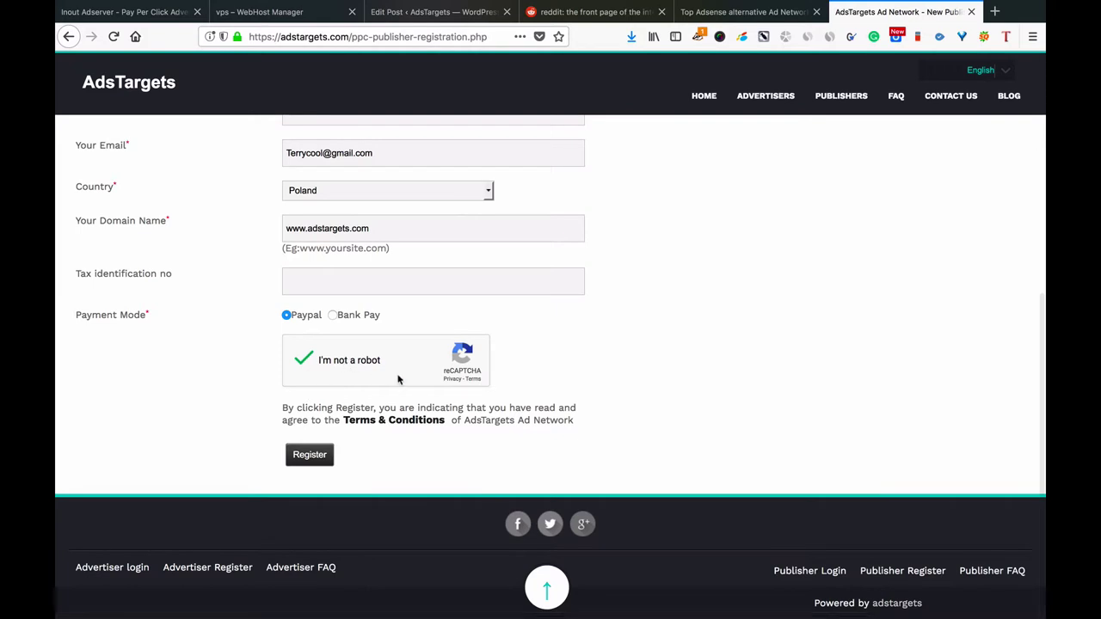
pyautogui.click(326, 457)
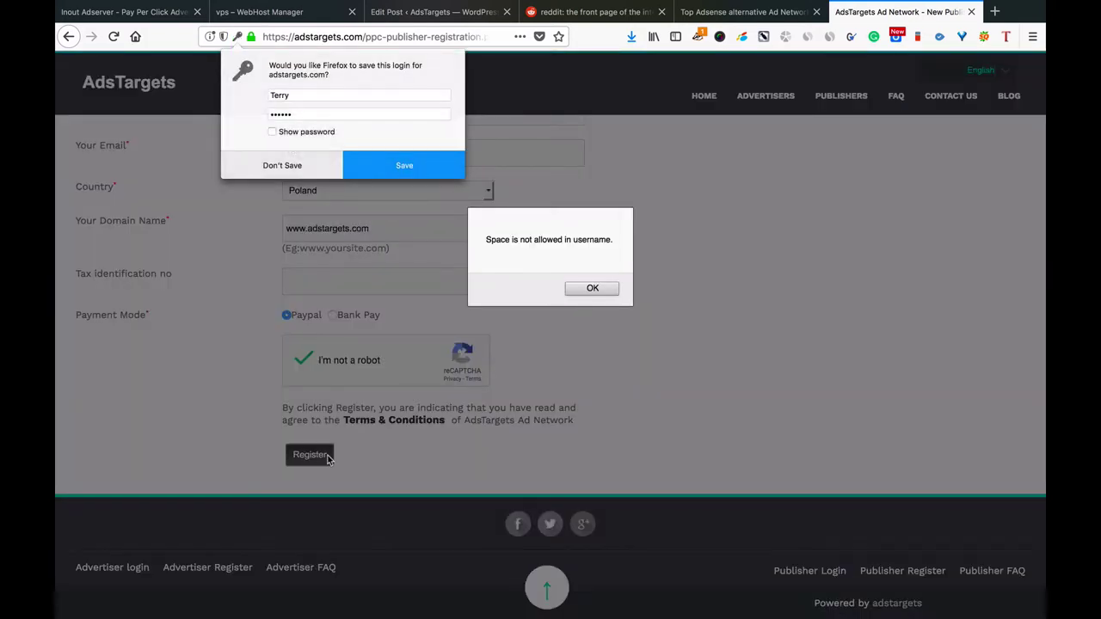
pyautogui.click(283, 165)
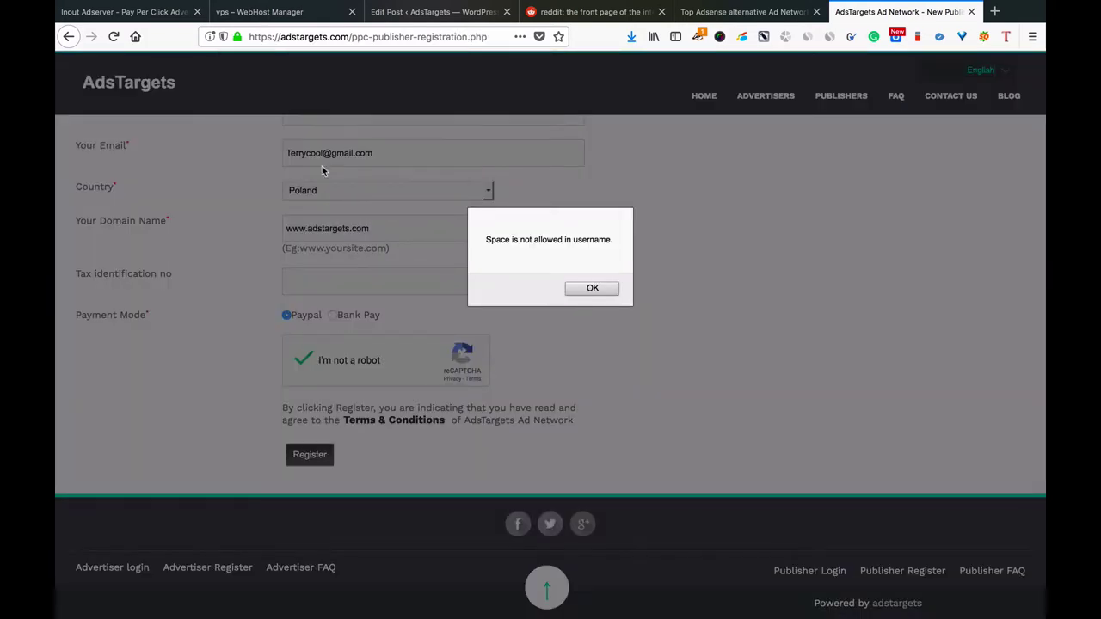
pyautogui.click(594, 289)
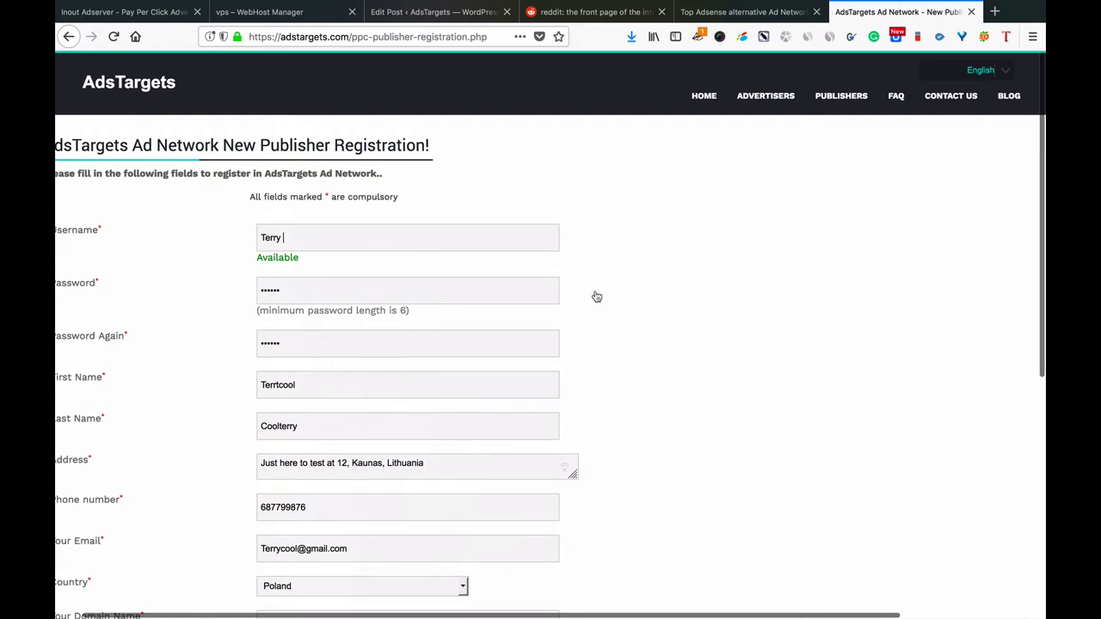
pyautogui.scroll(-4, 597, 297)
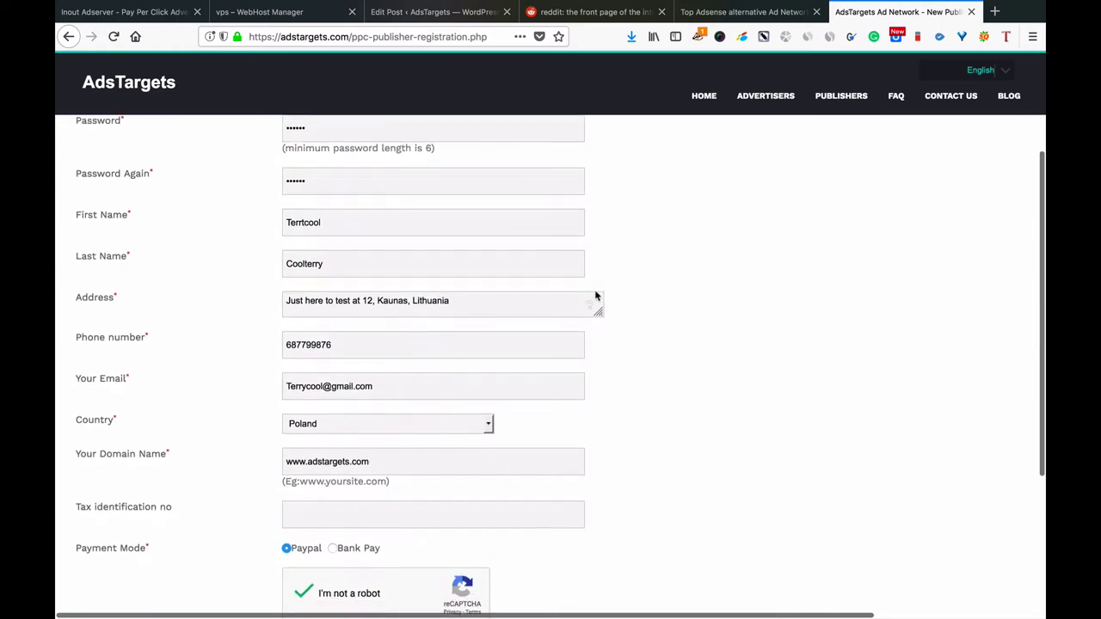
pyautogui.scroll(-4, 597, 297)
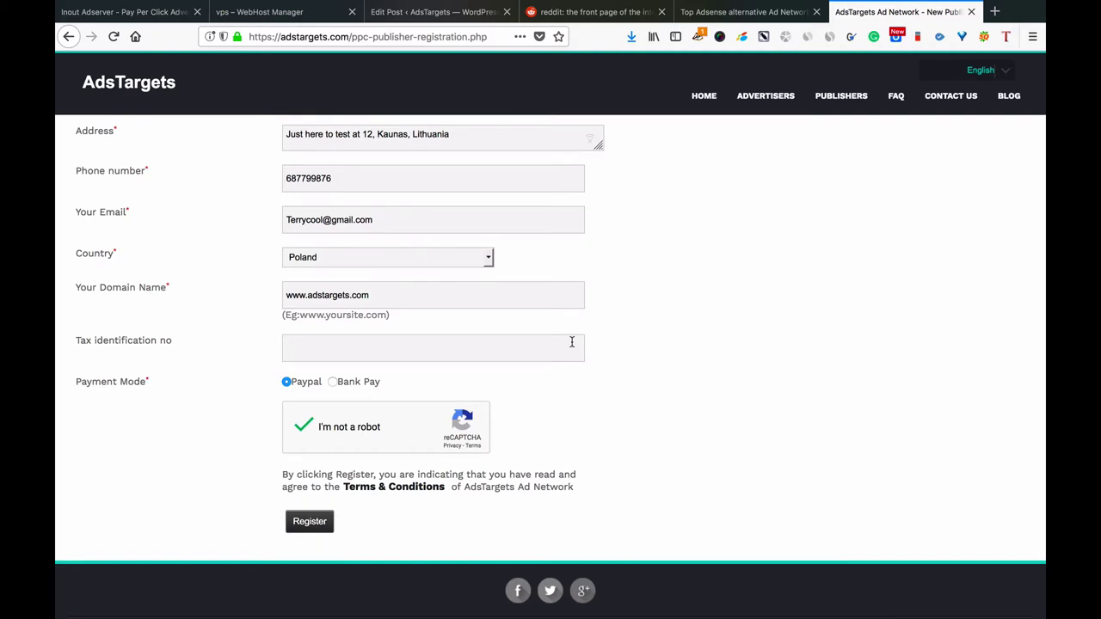
# Enter the tax identification number and resubmit, acknowledging the repeated username-space error.
pyautogui.click(571, 342)
pyautogui.scroll(-2, 317, 281)
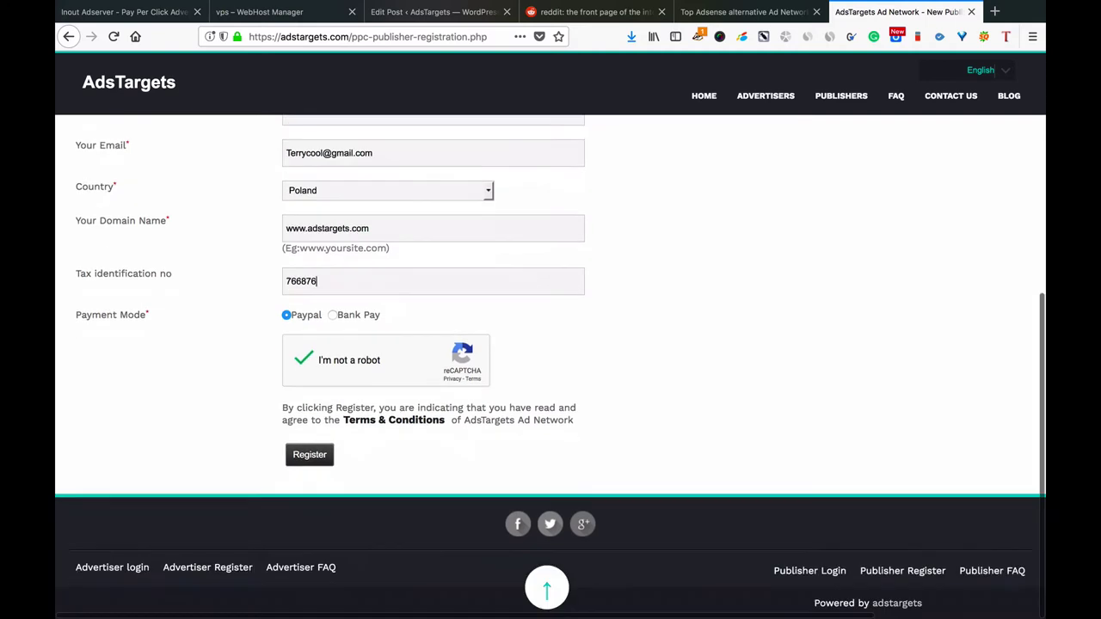
pyautogui.click(311, 456)
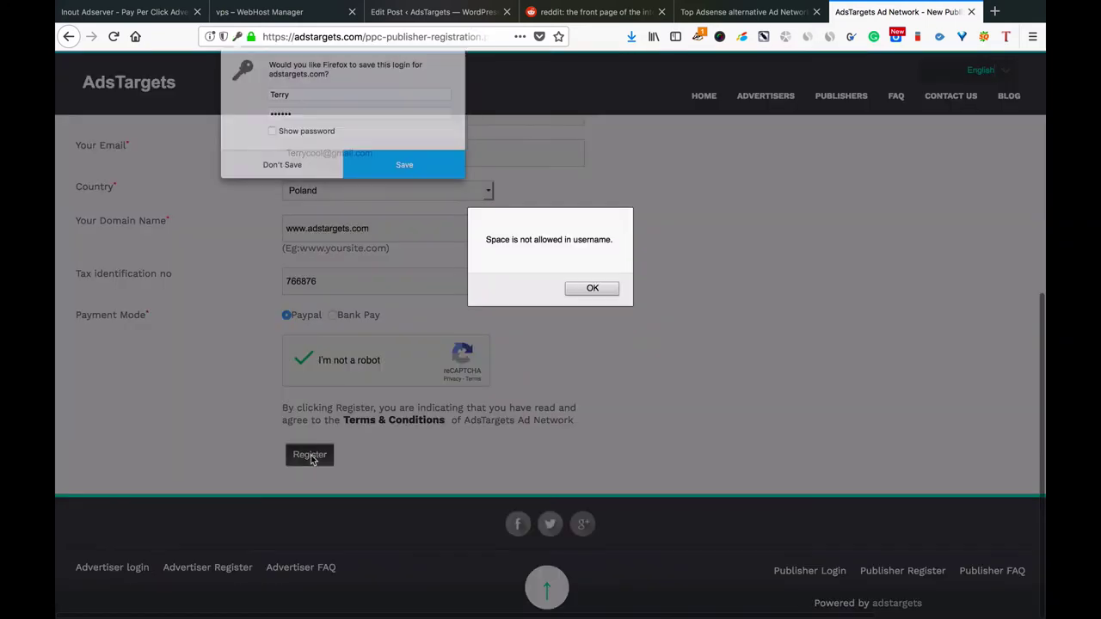
pyautogui.click(579, 288)
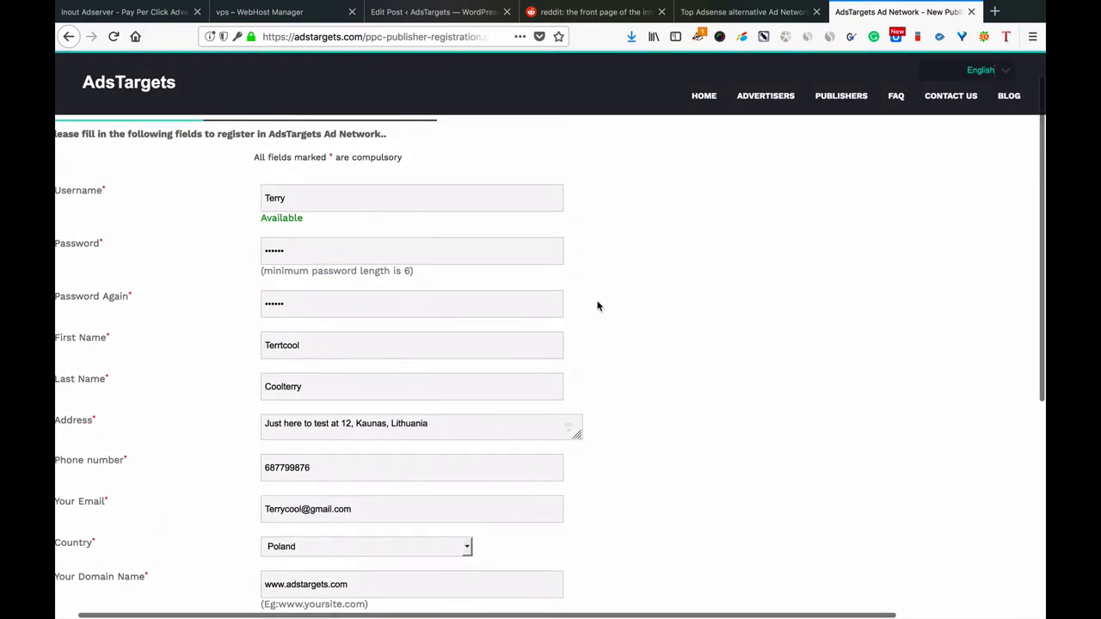
pyautogui.scroll(1, 597, 308)
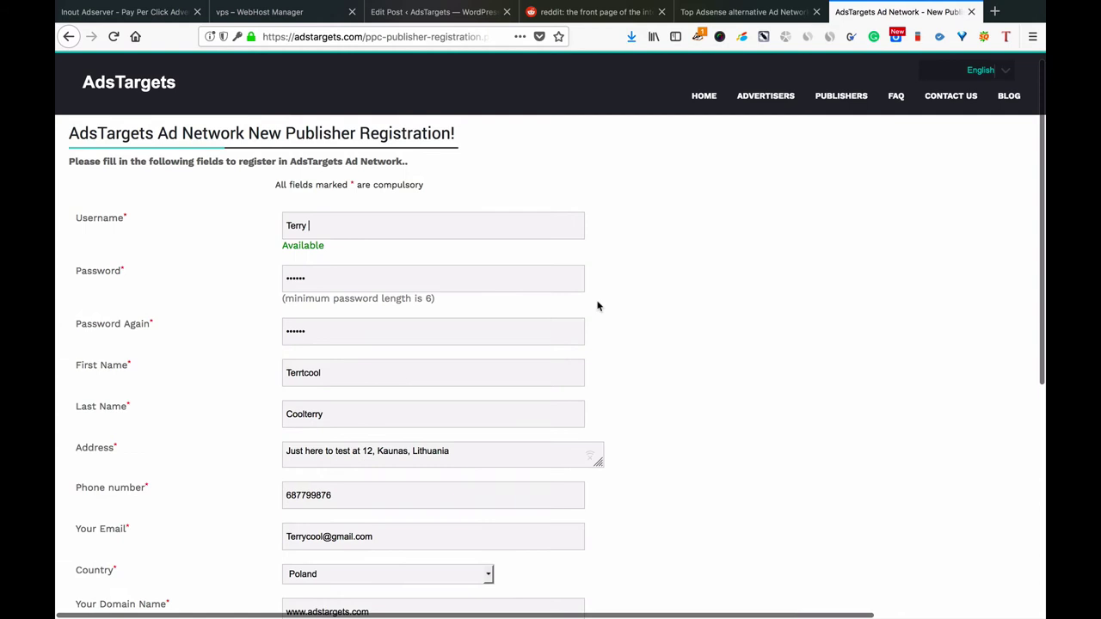
# Strip the trailing space from the username and resubmit until registration succeeds.
pyautogui.click(497, 276)
pyautogui.scroll(-5, 498, 277)
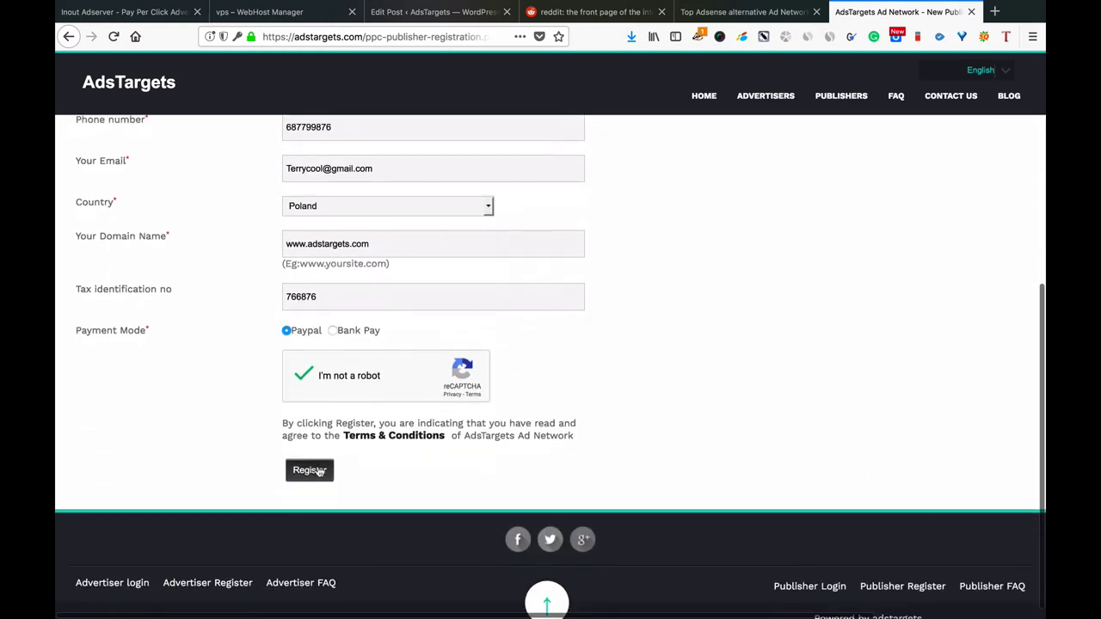
pyautogui.click(312, 470)
pyautogui.click(591, 291)
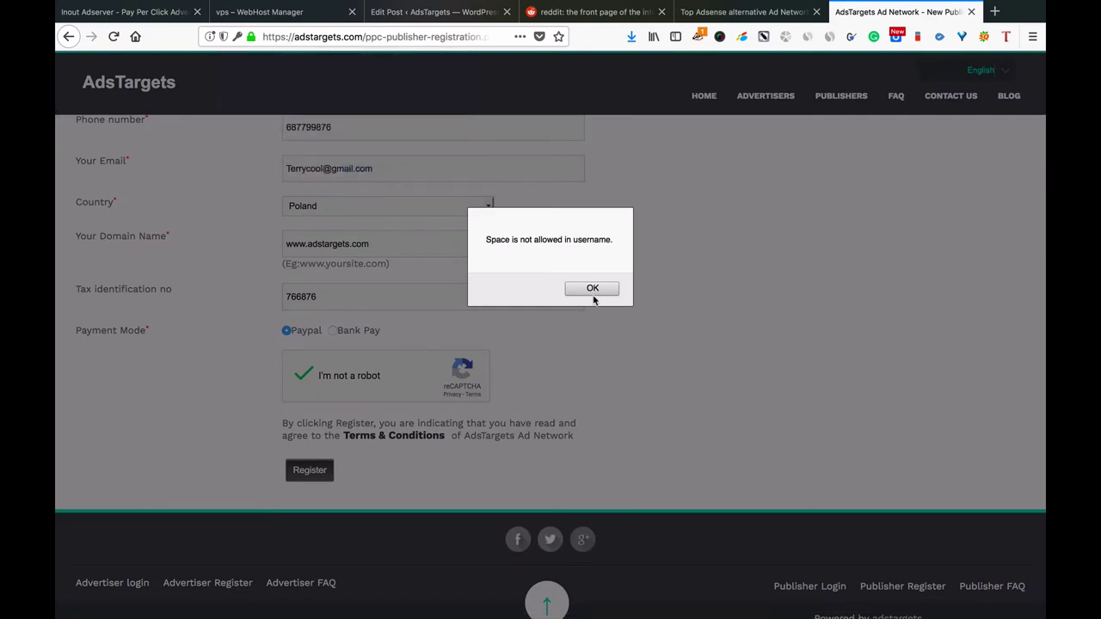
pyautogui.click(593, 293)
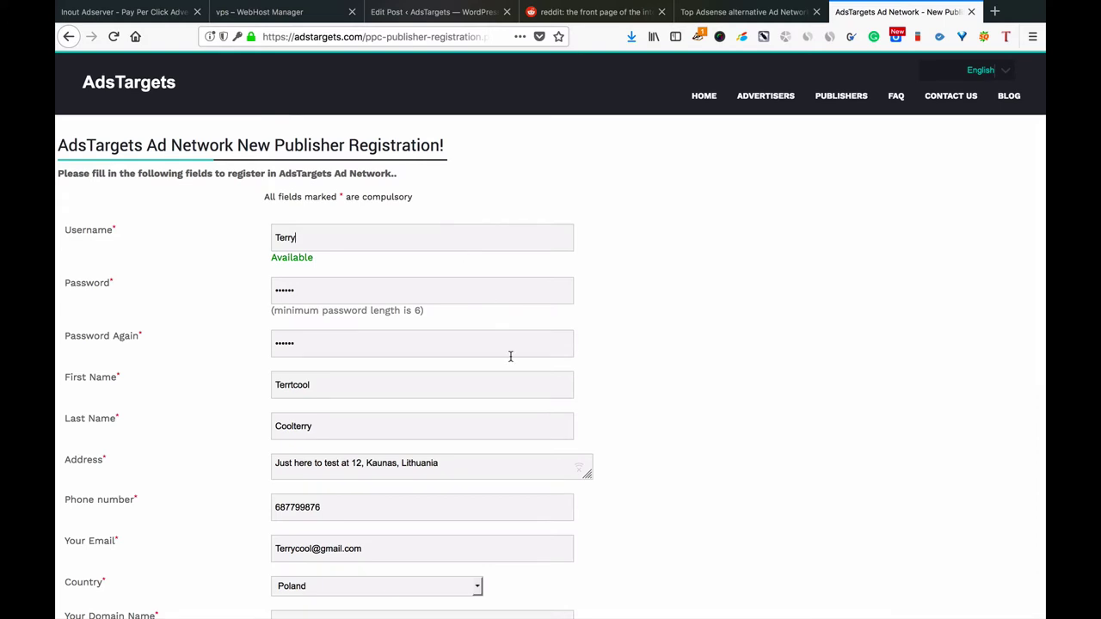
pyautogui.scroll(-5, 747, 361)
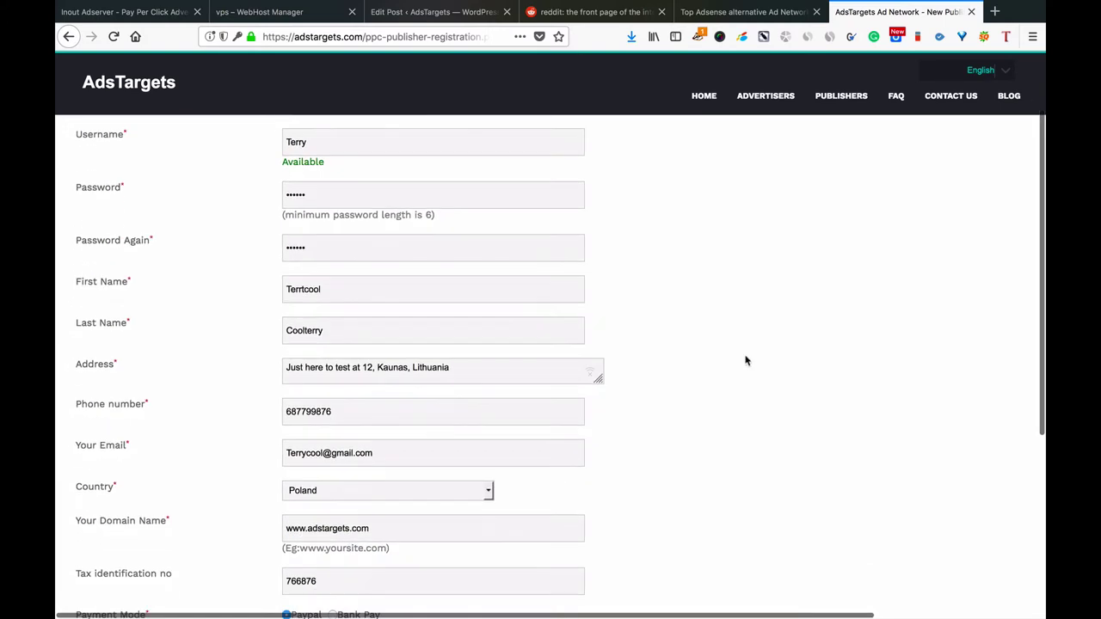
pyautogui.click(330, 458)
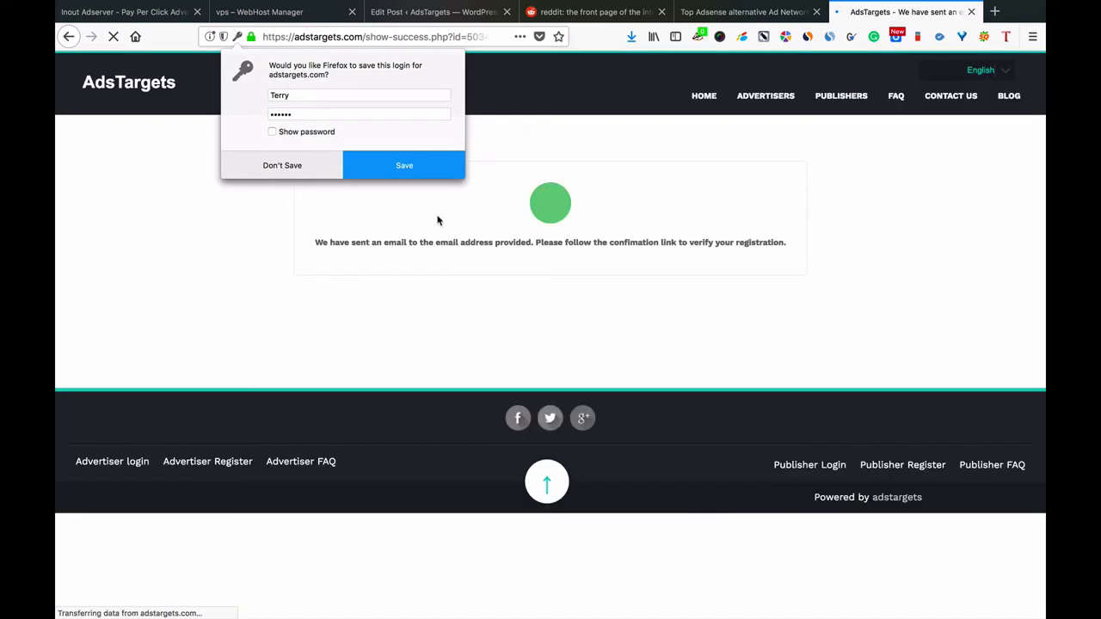
# Decline Firefox's offer to save the login, keeping the confirmation page open.
pyautogui.click(288, 168)
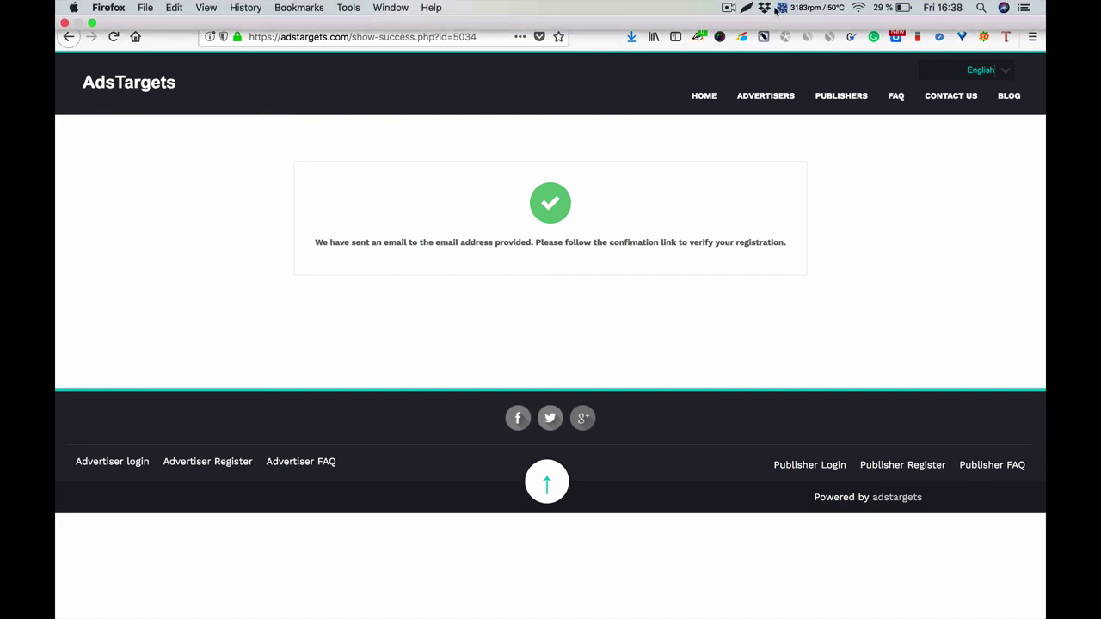
pyautogui.click(728, 9)
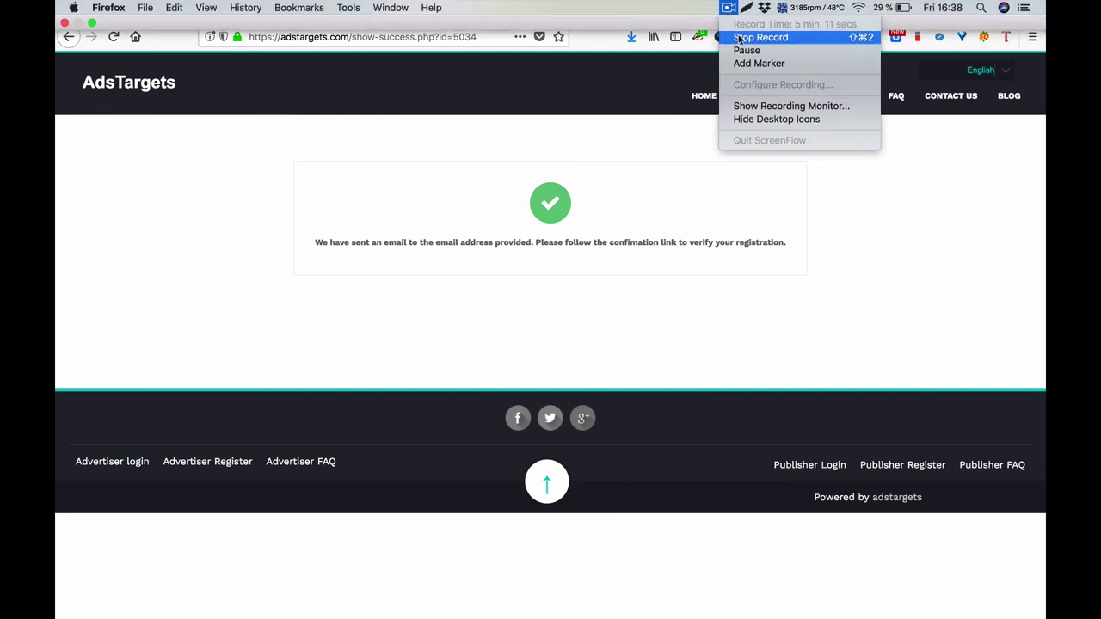
pyautogui.click(738, 38)
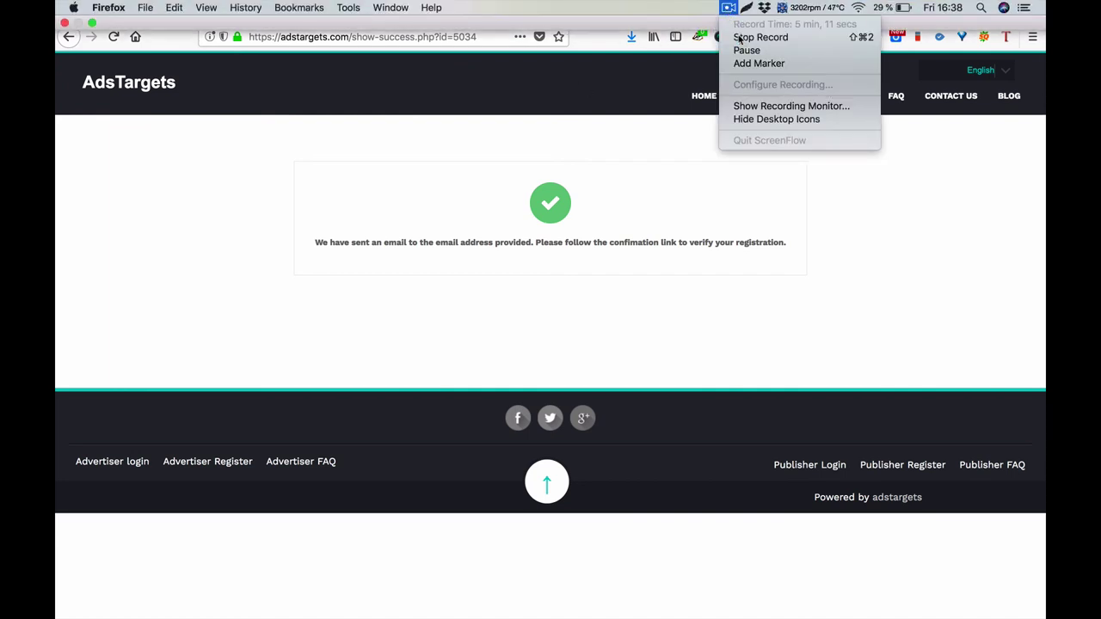